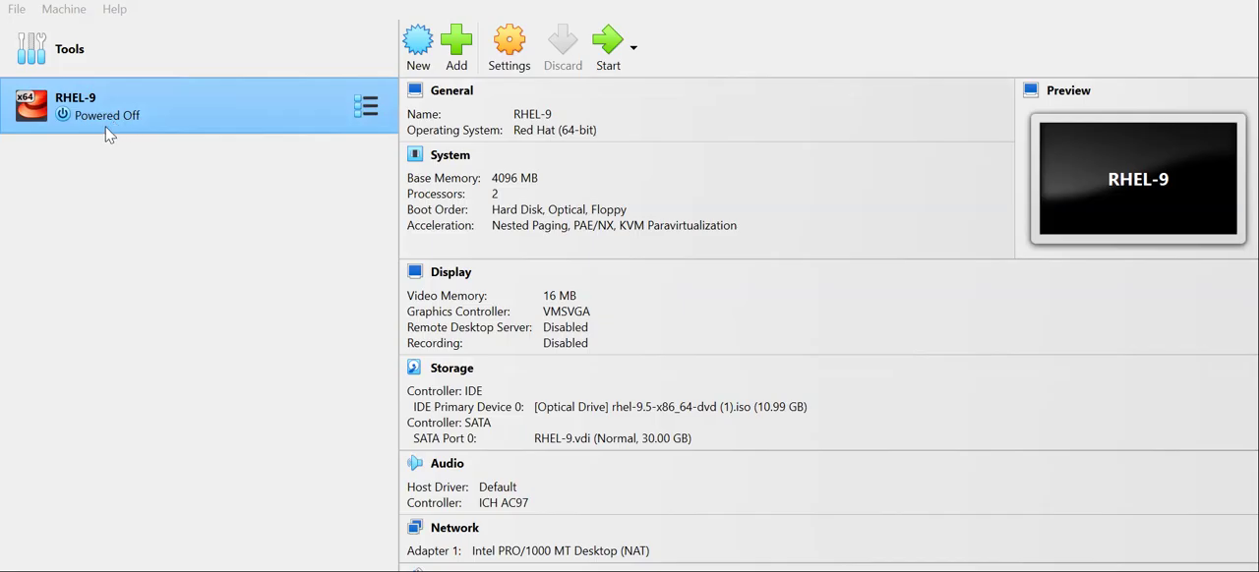
Step: Set the RHEL-9 virtual machine's pointing device to USB Tablet and save its settings
{"action": "left_click", "coordinate": [511, 49]}
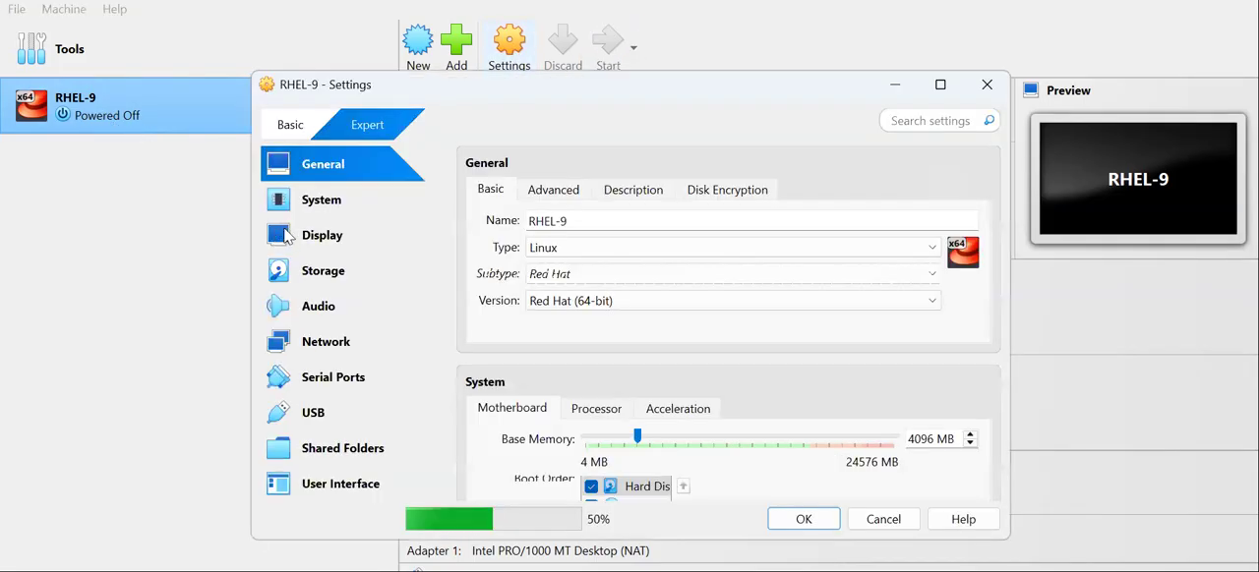
{"action": "left_click", "coordinate": [324, 202]}
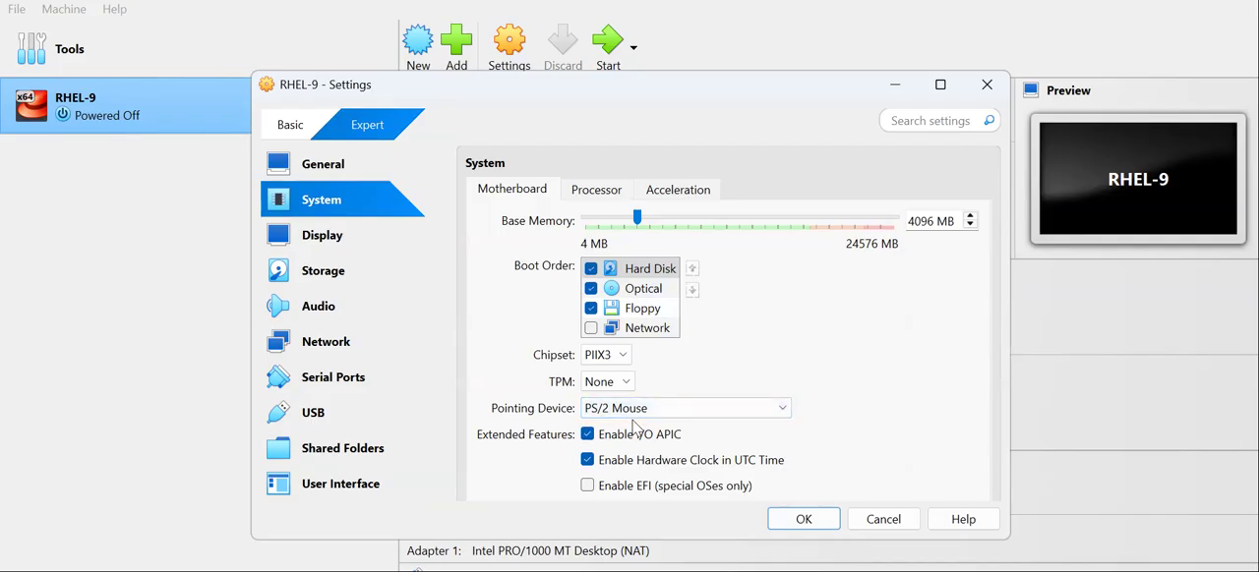
{"action": "left_click", "coordinate": [782, 409]}
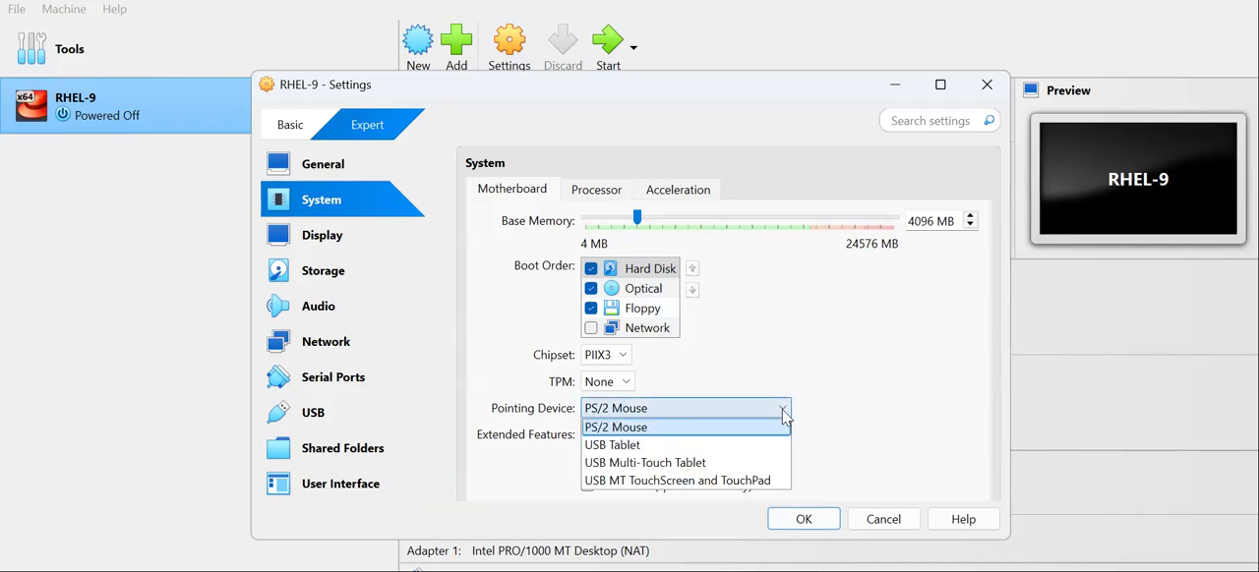
{"action": "left_click", "coordinate": [730, 444]}
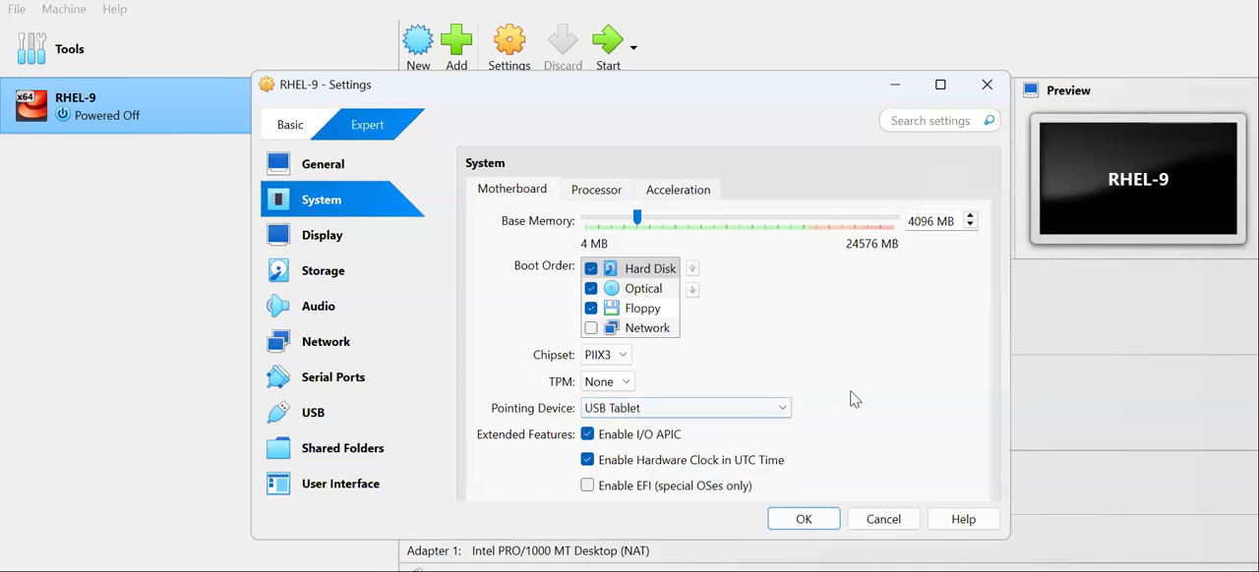
{"action": "left_click", "coordinate": [806, 520]}
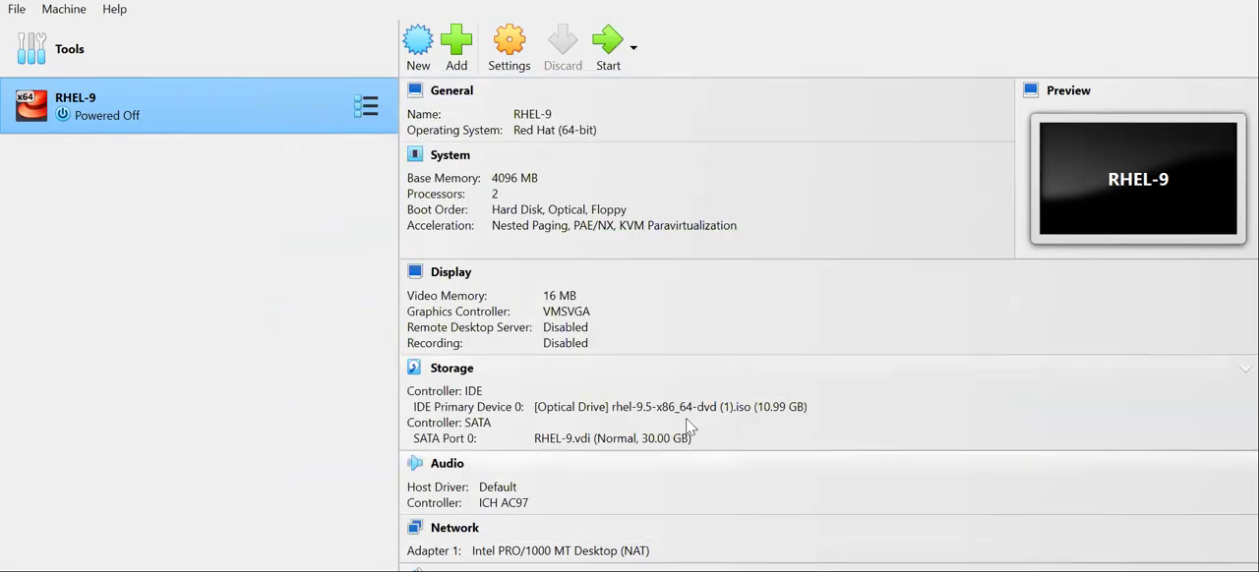
Step: Start the RHEL-9 virtual machine and boot it with the Install Red Hat Enterprise Linux 9.5 option
{"action": "double_click", "coordinate": [94, 116]}
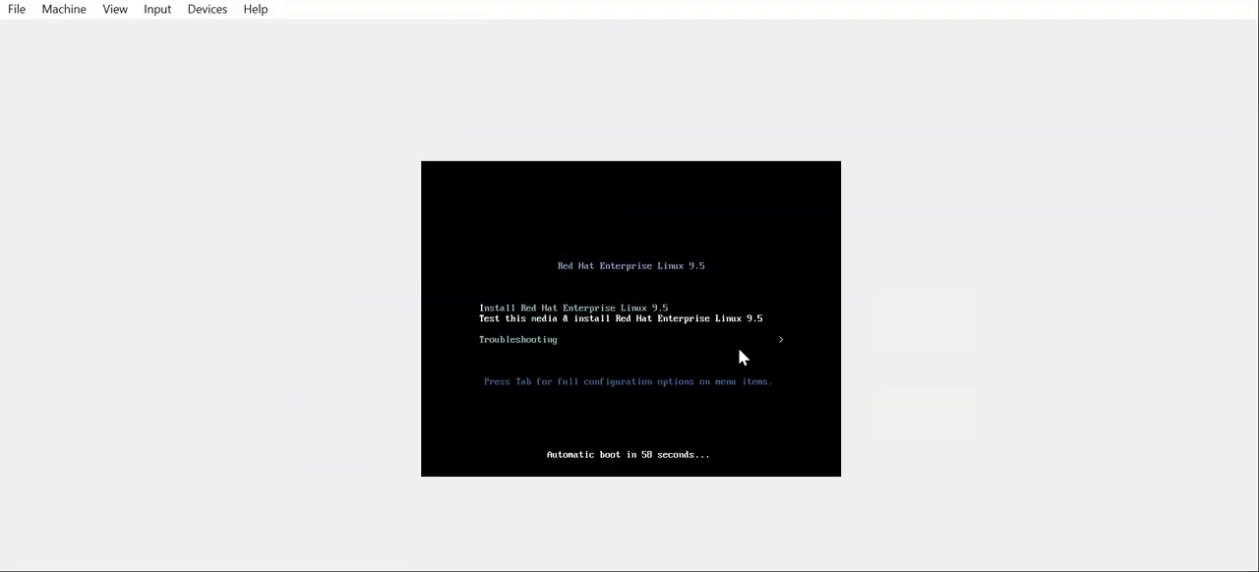
{"action": "key", "text": "Up"}
{"action": "key", "text": "Down"}
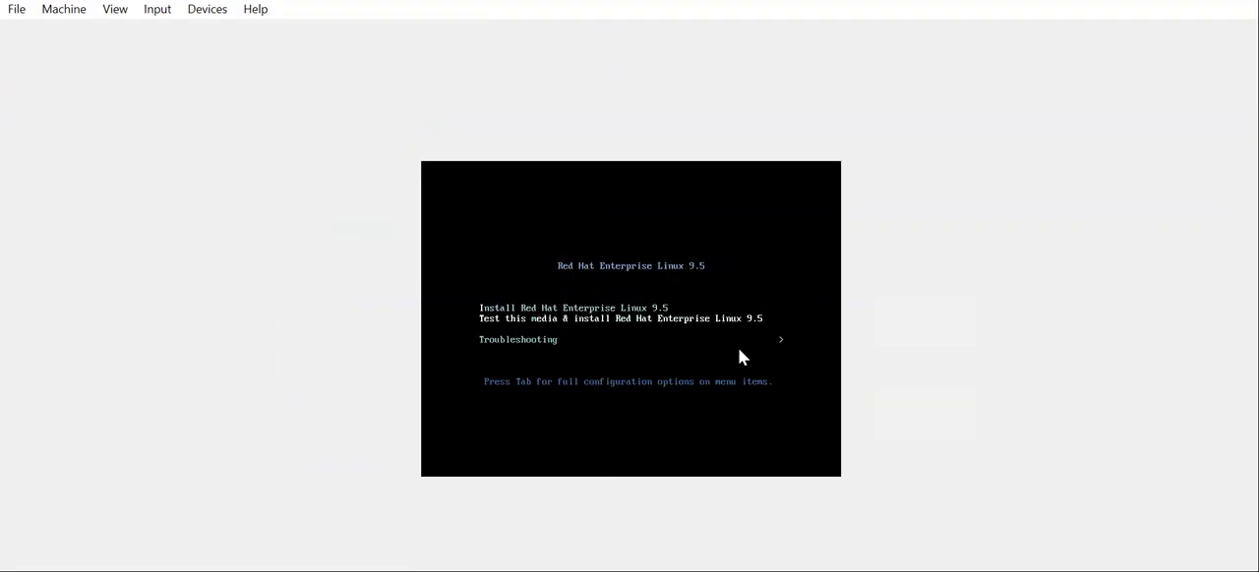
{"action": "key", "text": "Up"}
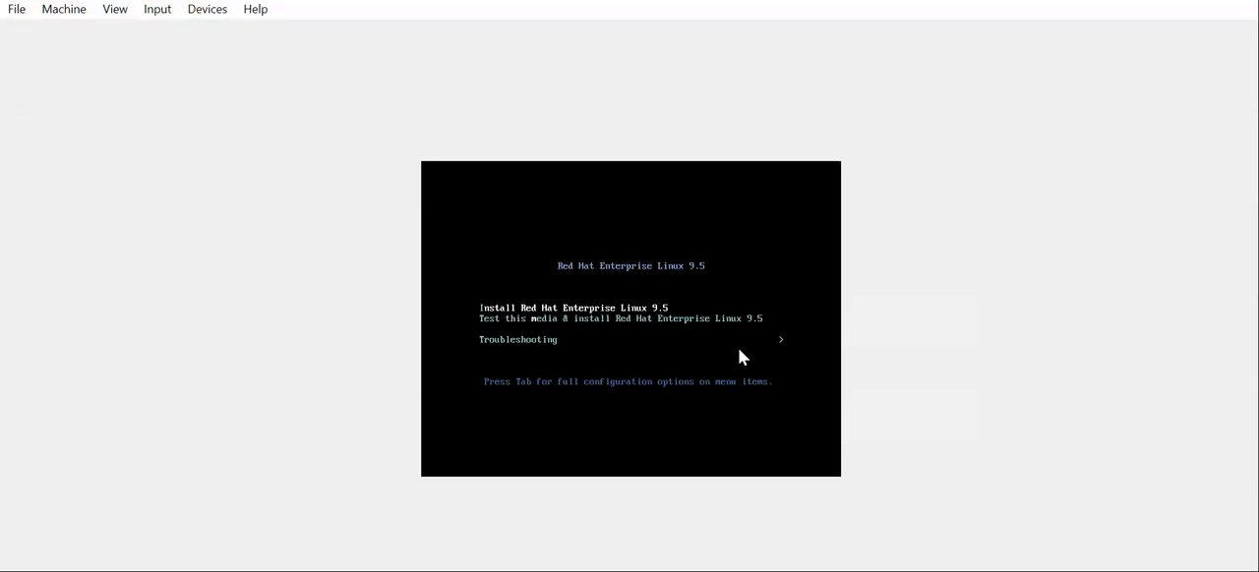
{"action": "key", "text": "Return"}
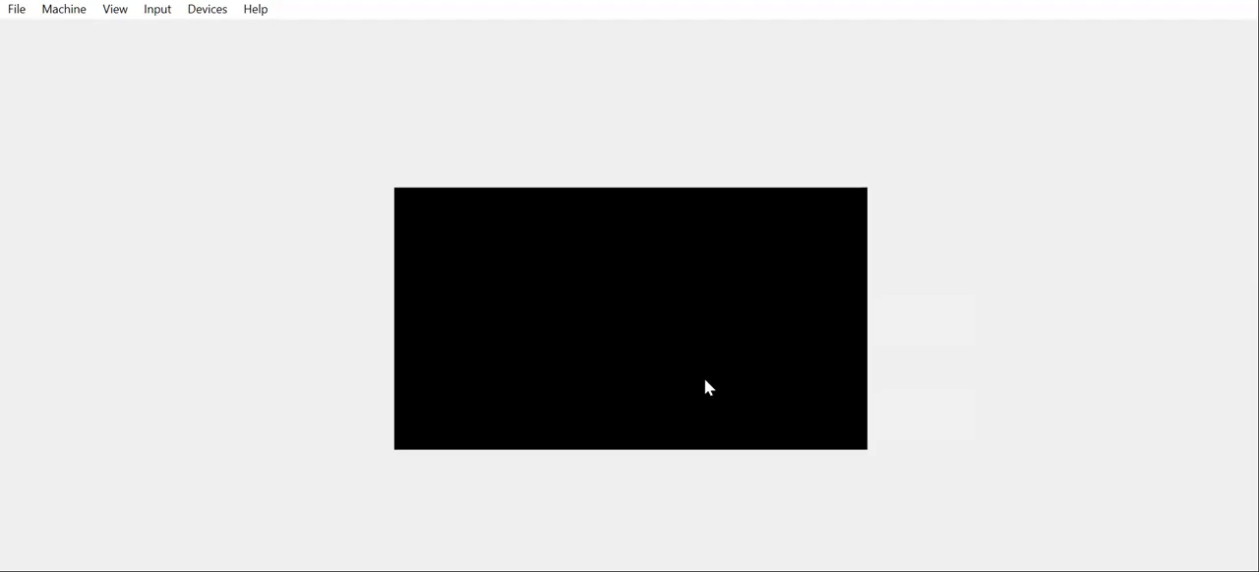
Step: Adjust the virtual machine's window size and continue the installation in English (United States)
{"action": "left_click", "coordinate": [117, 12]}
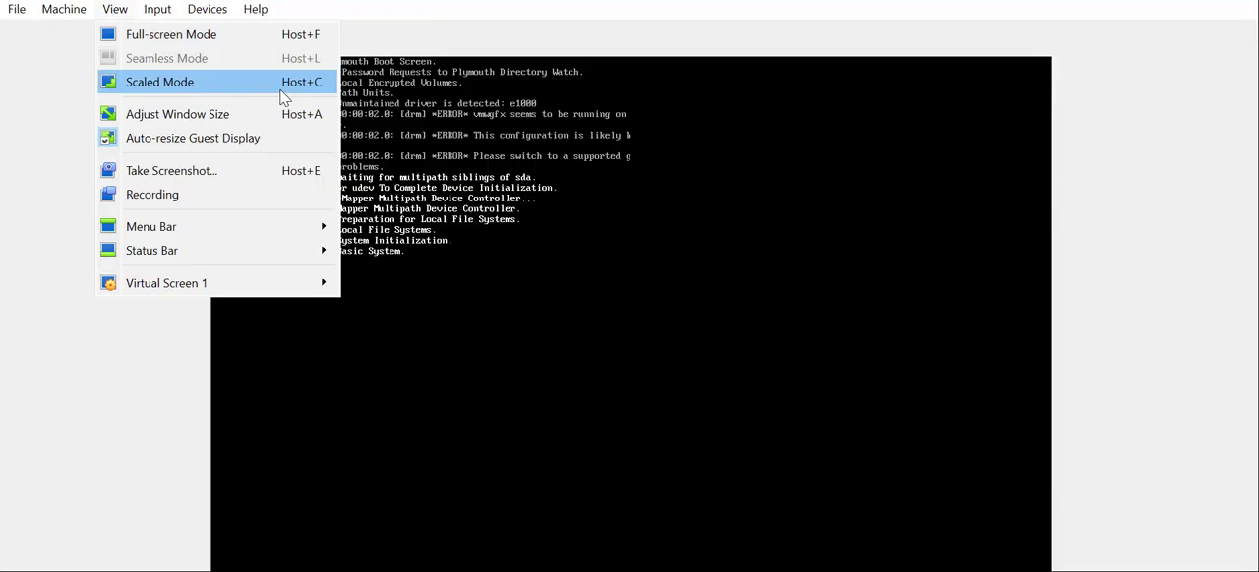
{"action": "left_click", "coordinate": [199, 116]}
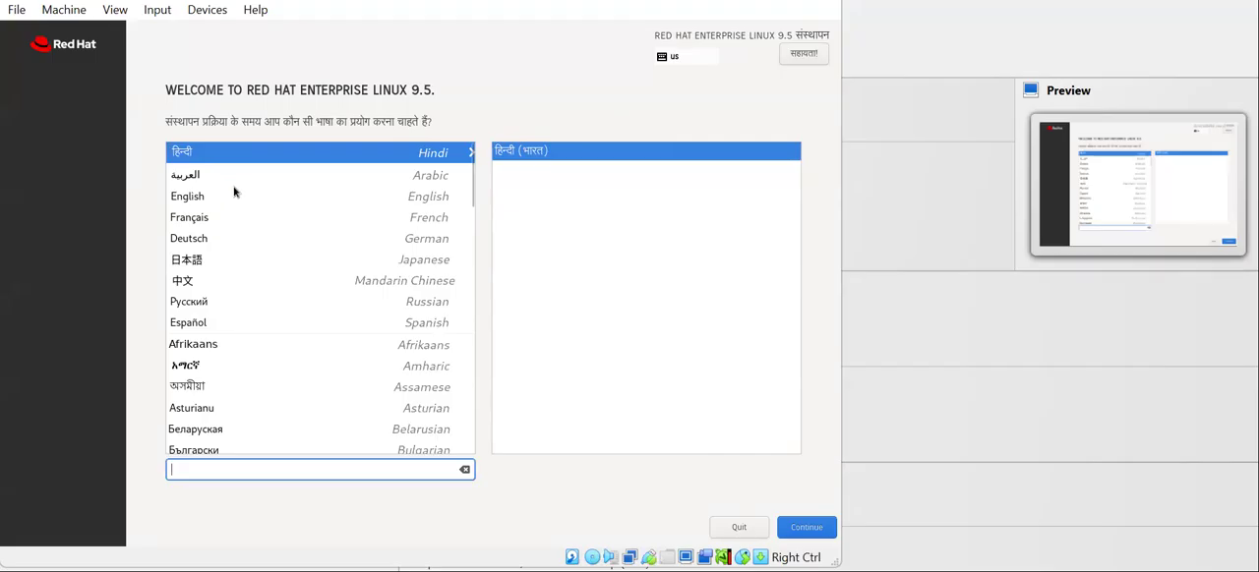
{"action": "left_click", "coordinate": [195, 205]}
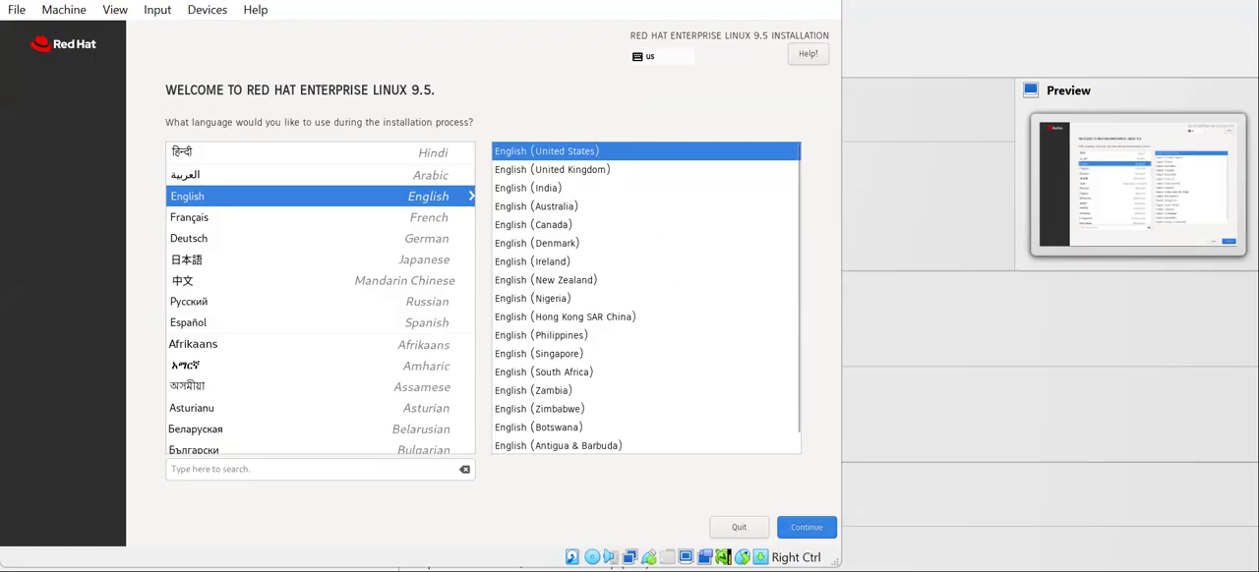
{"action": "left_click", "coordinate": [802, 529]}
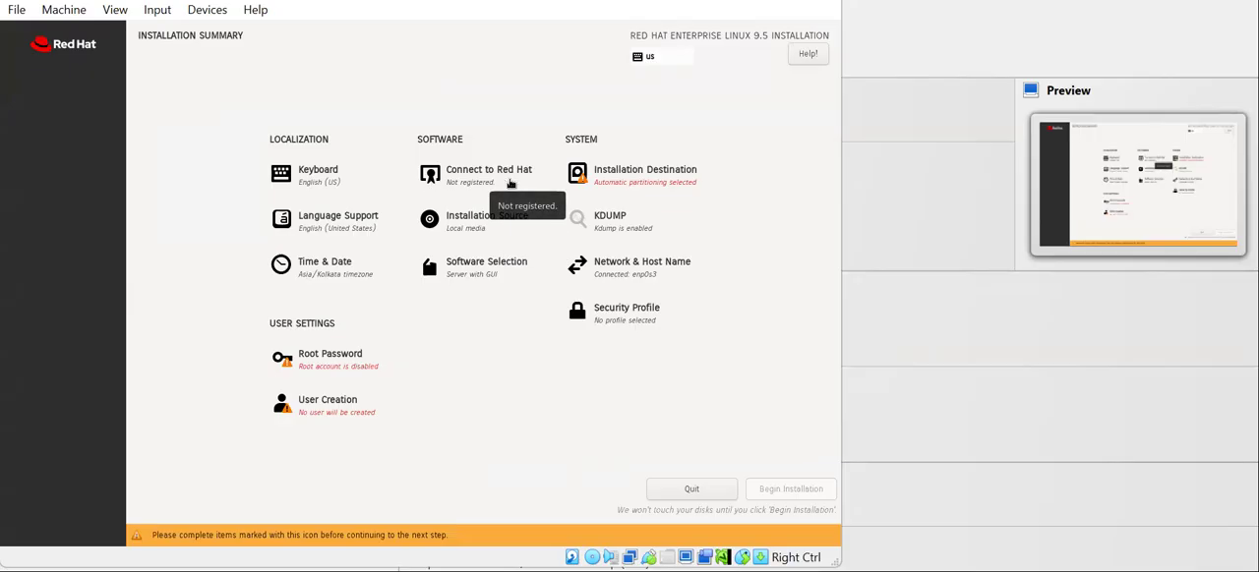
Step: Register the system with Red Hat using the account's e-mail user name and password, and return to the installation summary
{"action": "left_click", "coordinate": [462, 177]}
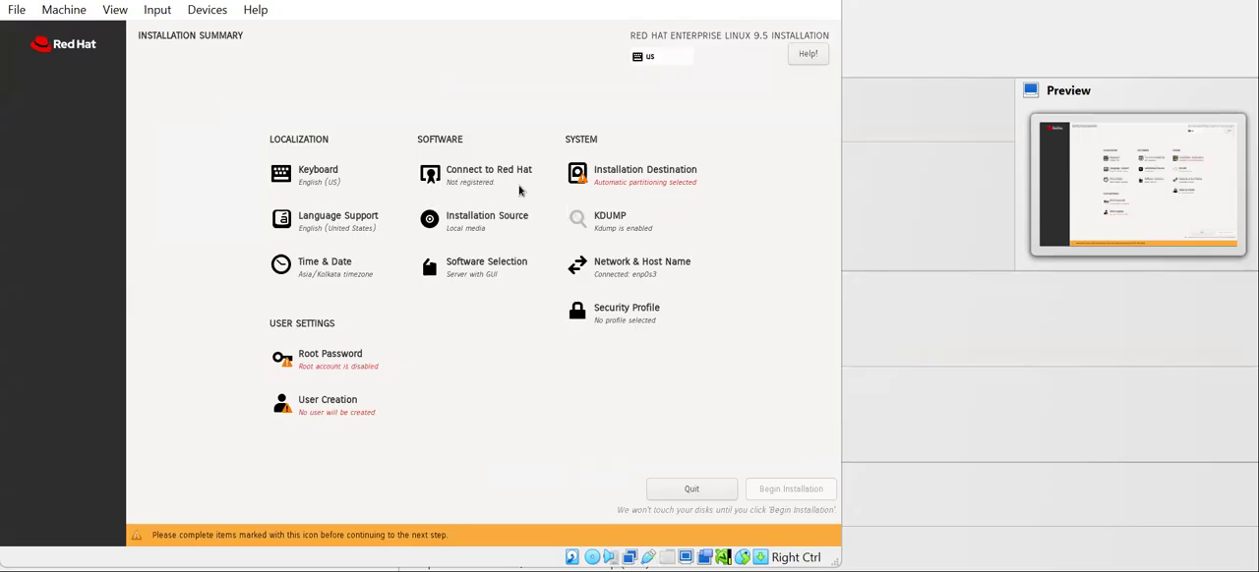
{"action": "left_click", "coordinate": [389, 111]}
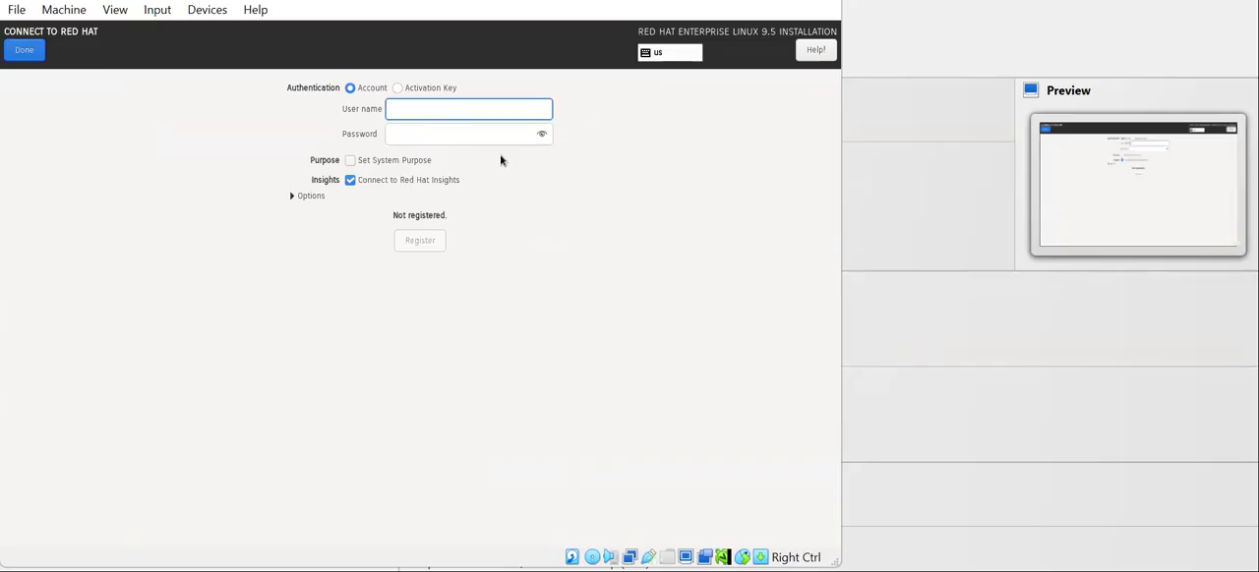
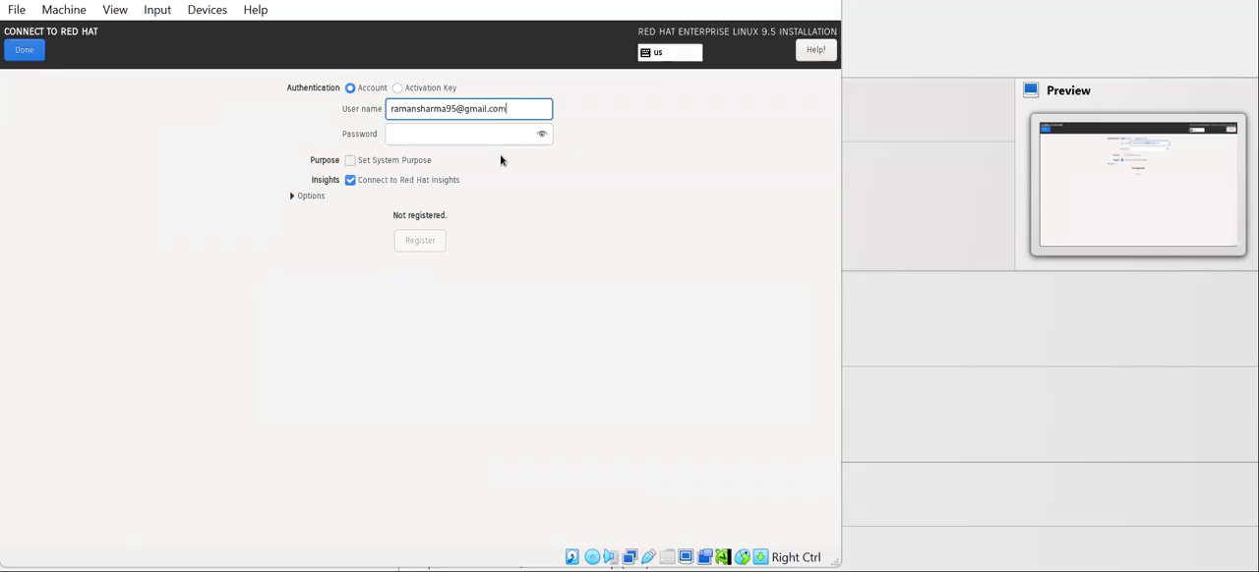
{"action": "left_click", "coordinate": [493, 135]}
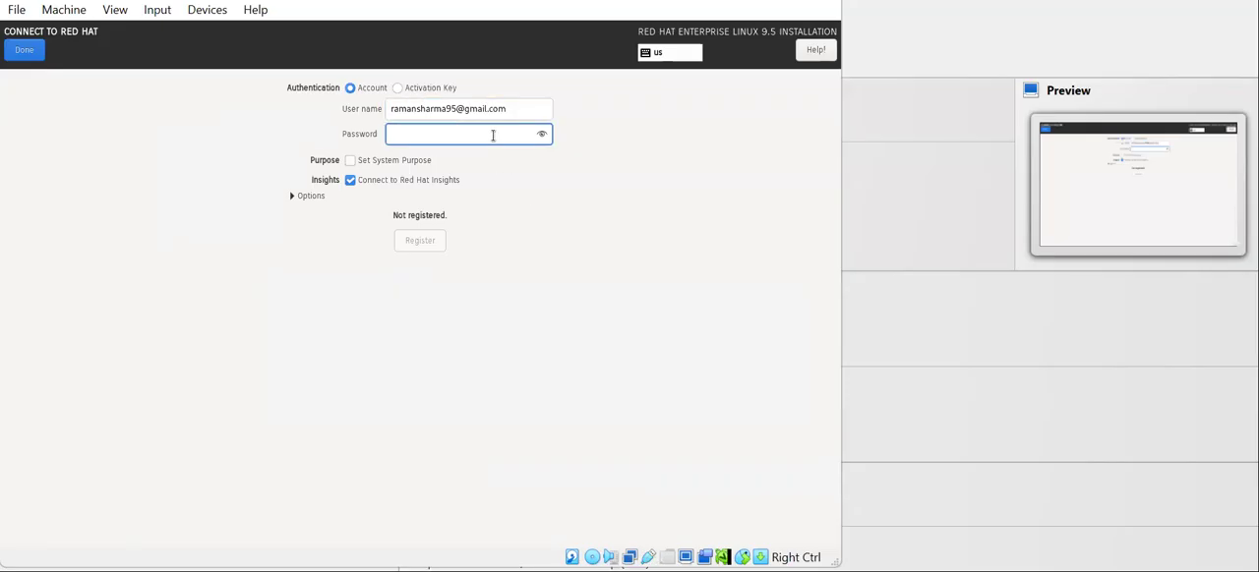
{"action": "type", "text": "••••••••"}
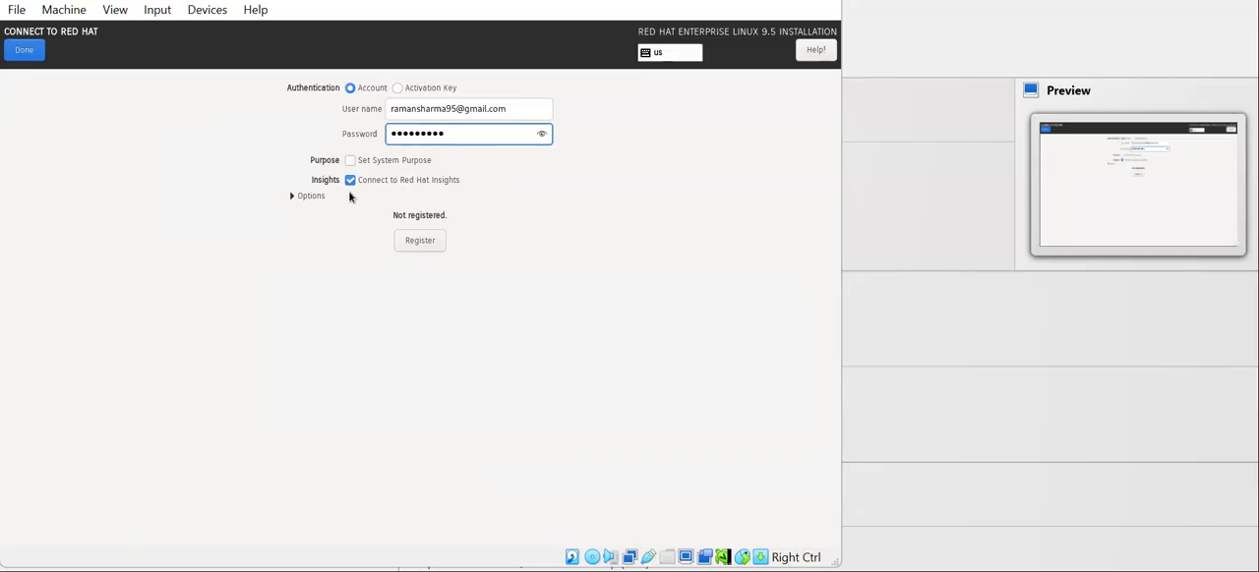
{"action": "left_click", "coordinate": [410, 246]}
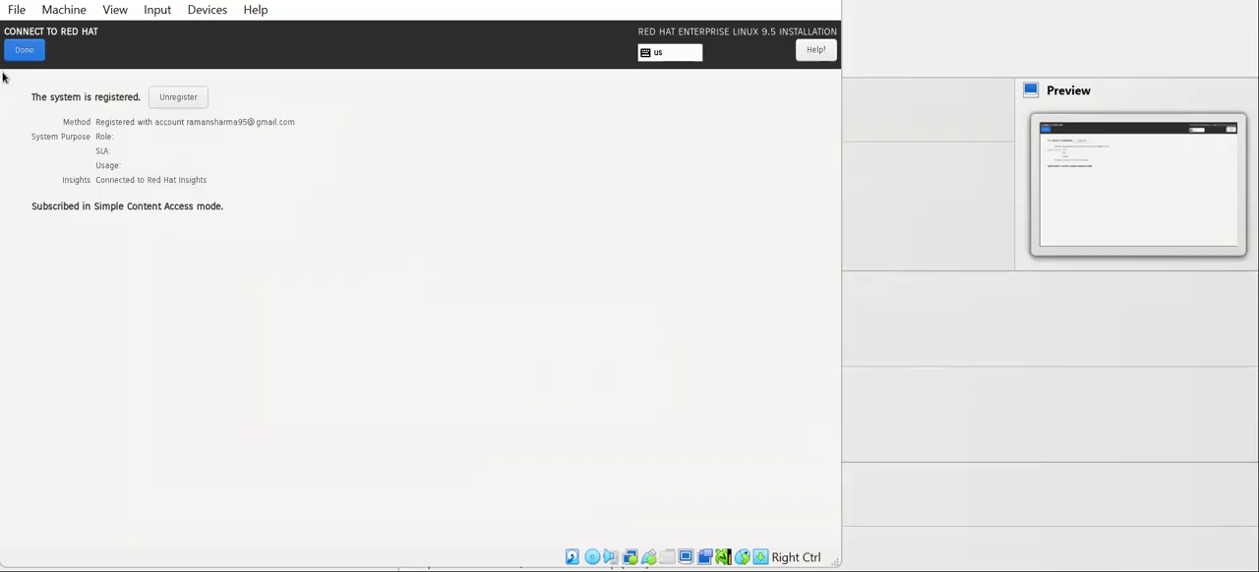
{"action": "left_click", "coordinate": [24, 51]}
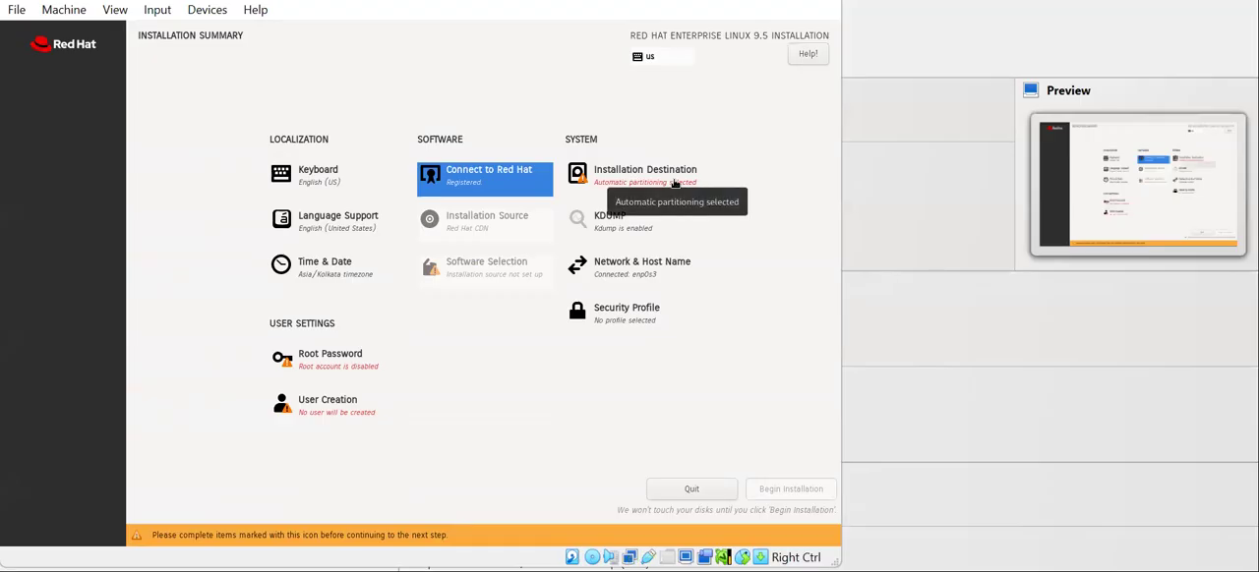
Step: Select the ATA VBOX HARDDISK as the installation destination with automatic storage configuration
{"action": "left_click", "coordinate": [675, 184]}
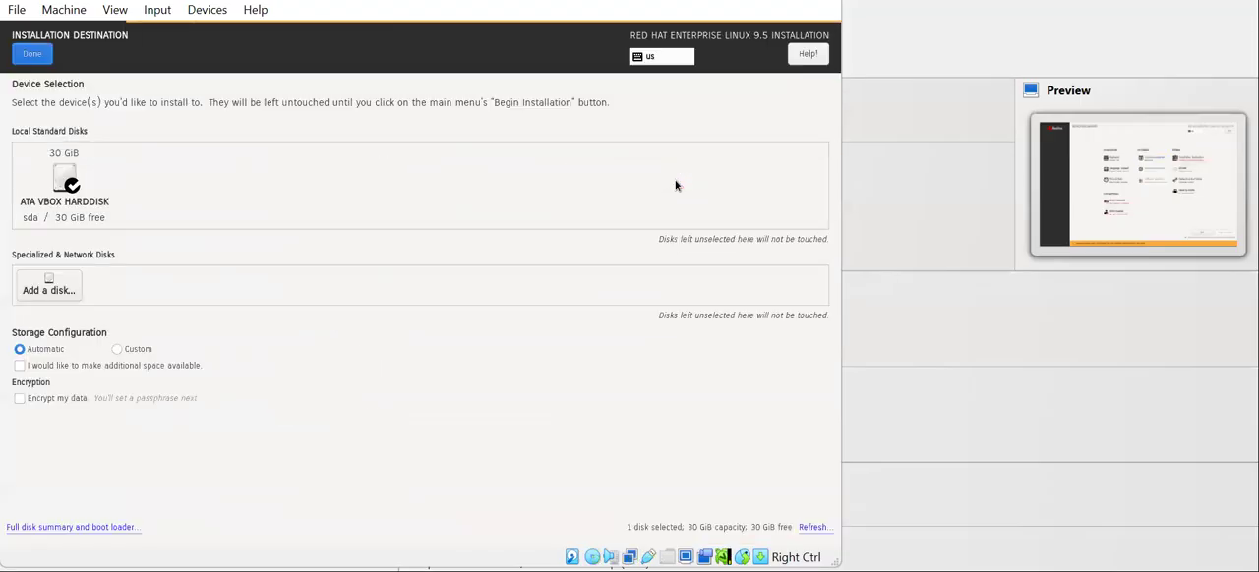
{"action": "left_click", "coordinate": [65, 182]}
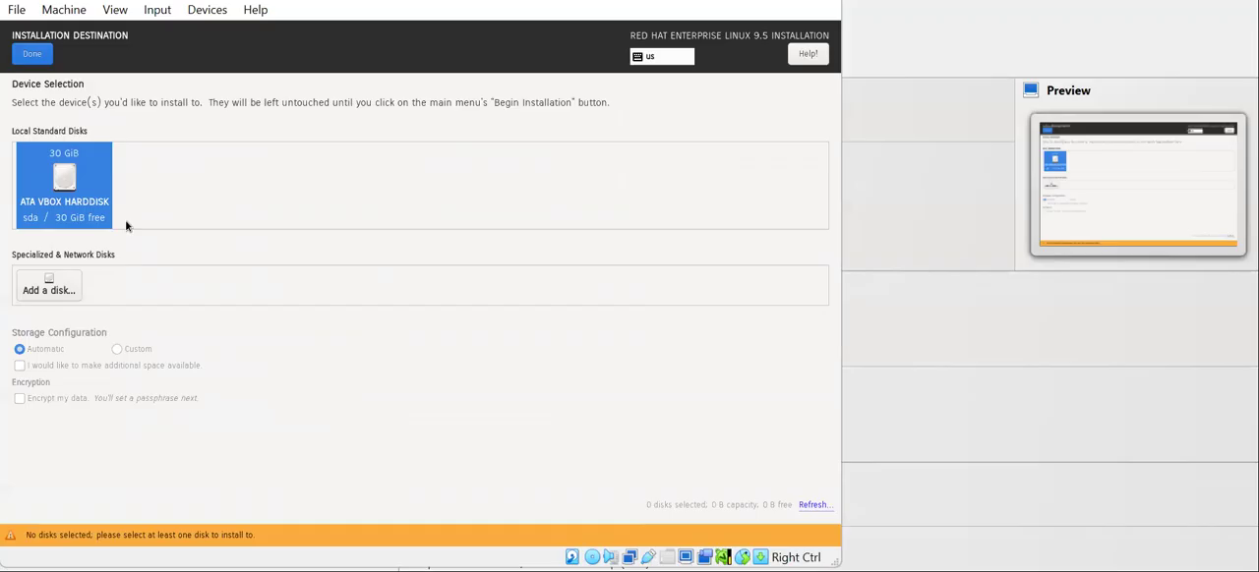
{"action": "left_click", "coordinate": [64, 187]}
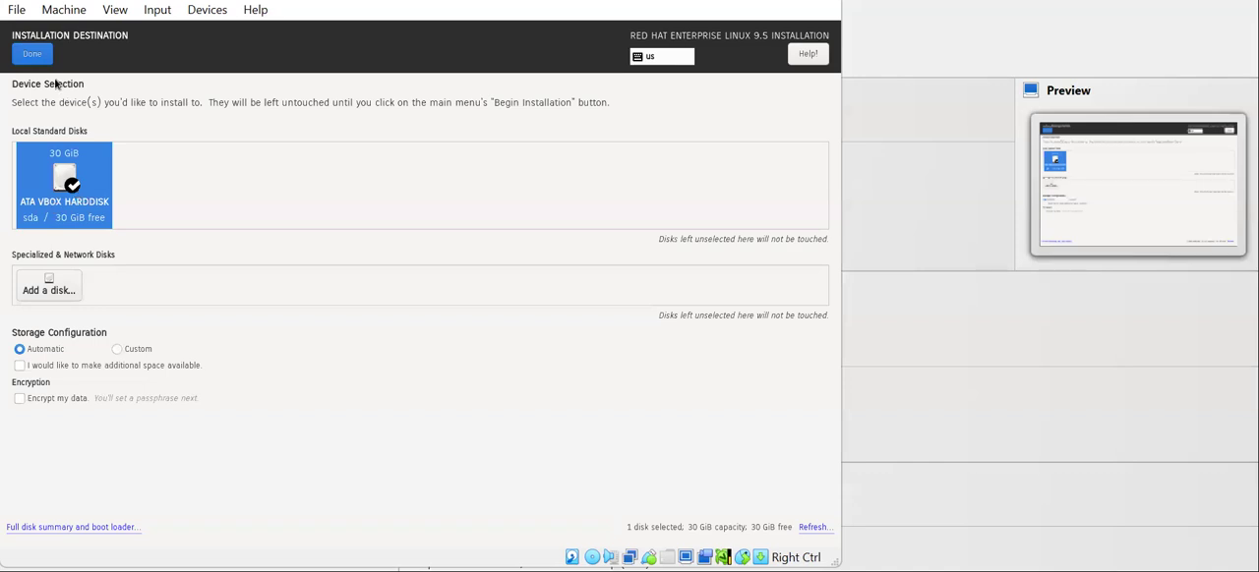
{"action": "left_click", "coordinate": [32, 55]}
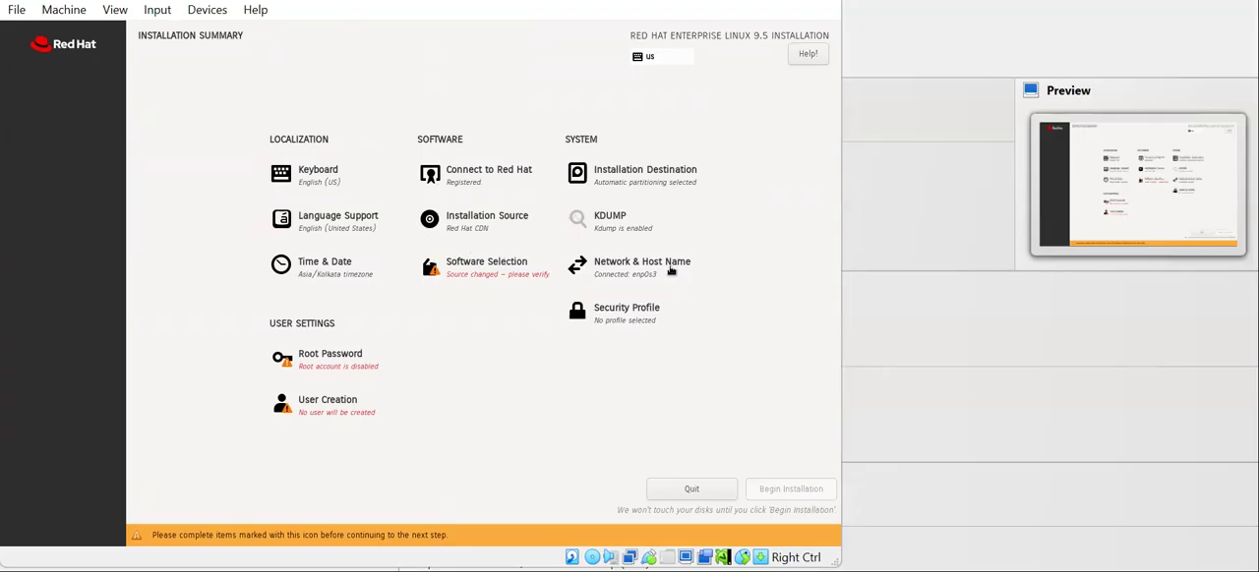
Step: Set the time zone to Asia/Kolkata from the map and verify Server with GUI as the software selection
{"action": "left_click", "coordinate": [338, 274]}
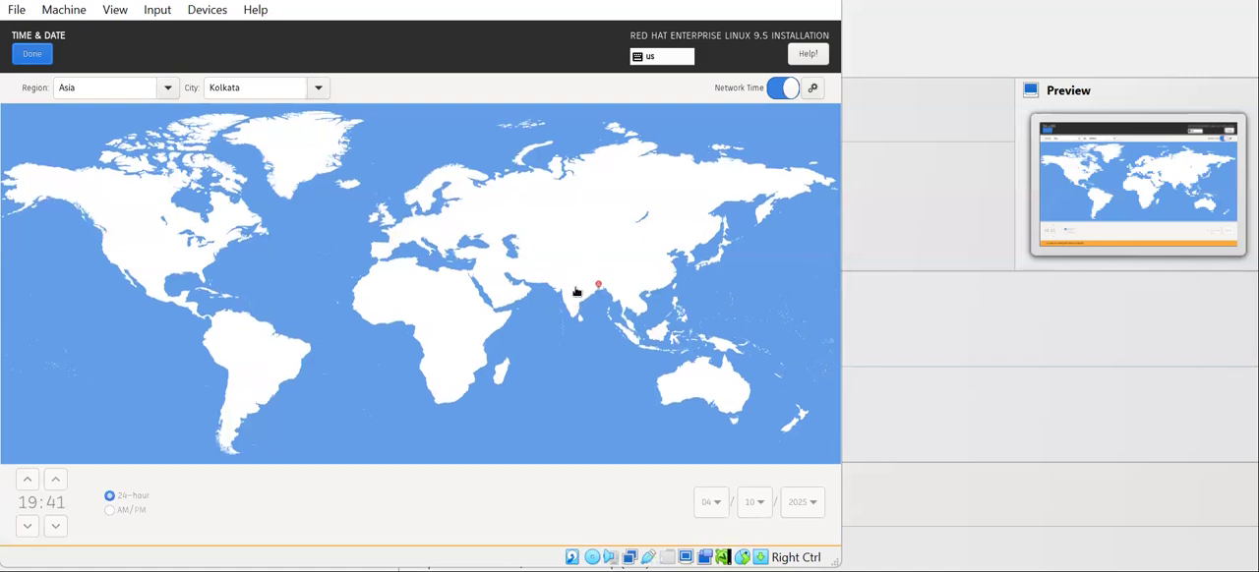
{"action": "left_click", "coordinate": [576, 292]}
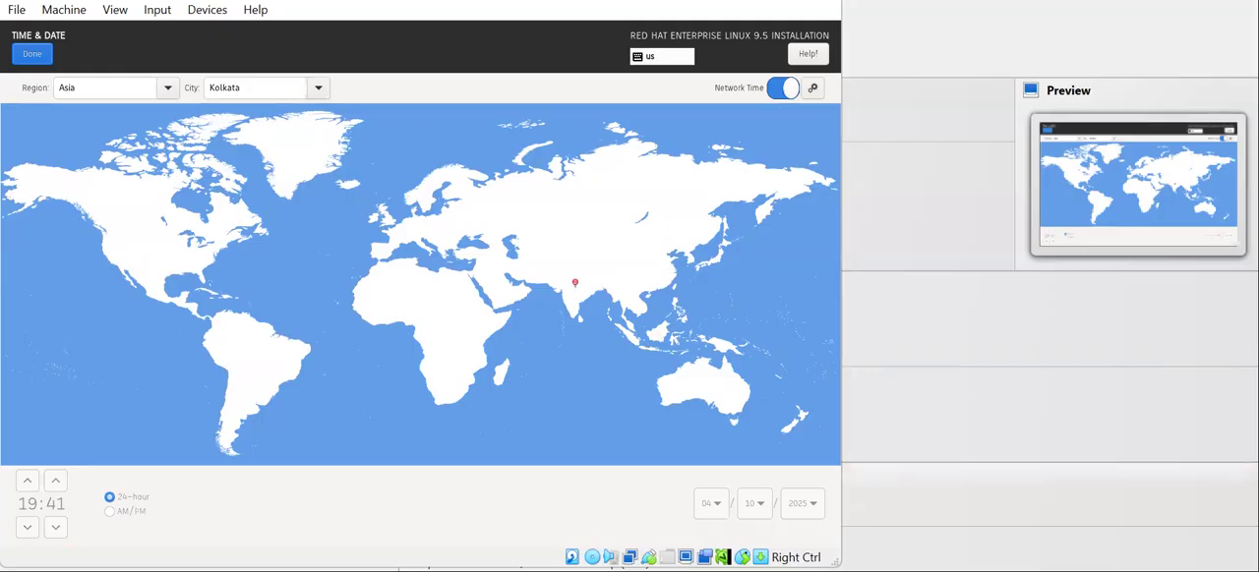
{"action": "left_click", "coordinate": [165, 90]}
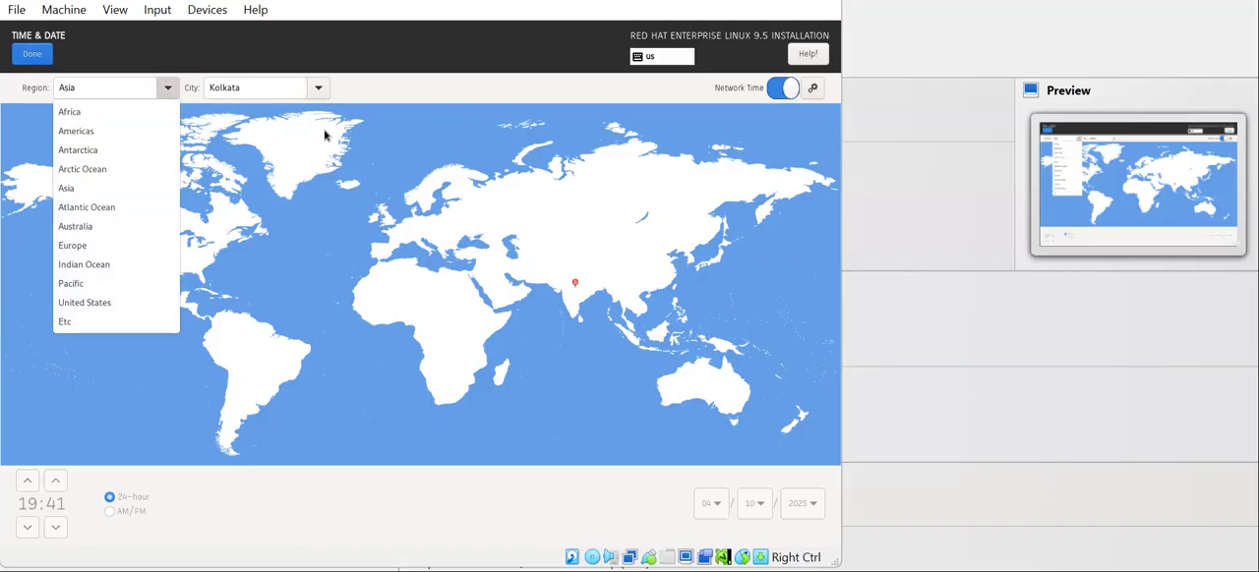
{"action": "left_click", "coordinate": [415, 108]}
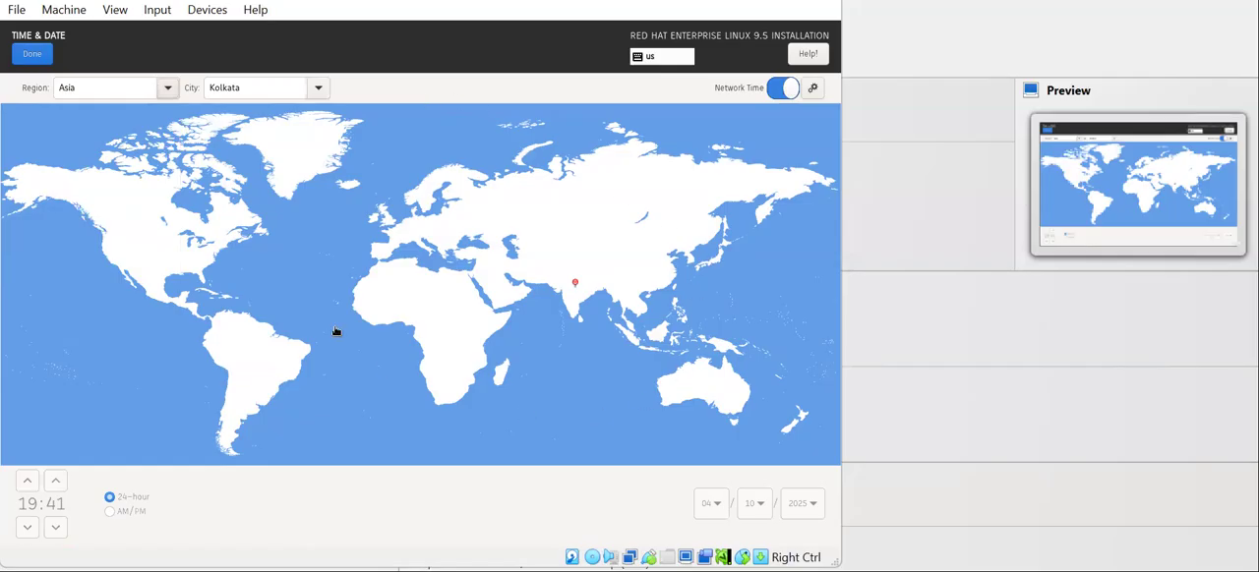
{"action": "left_click", "coordinate": [31, 53]}
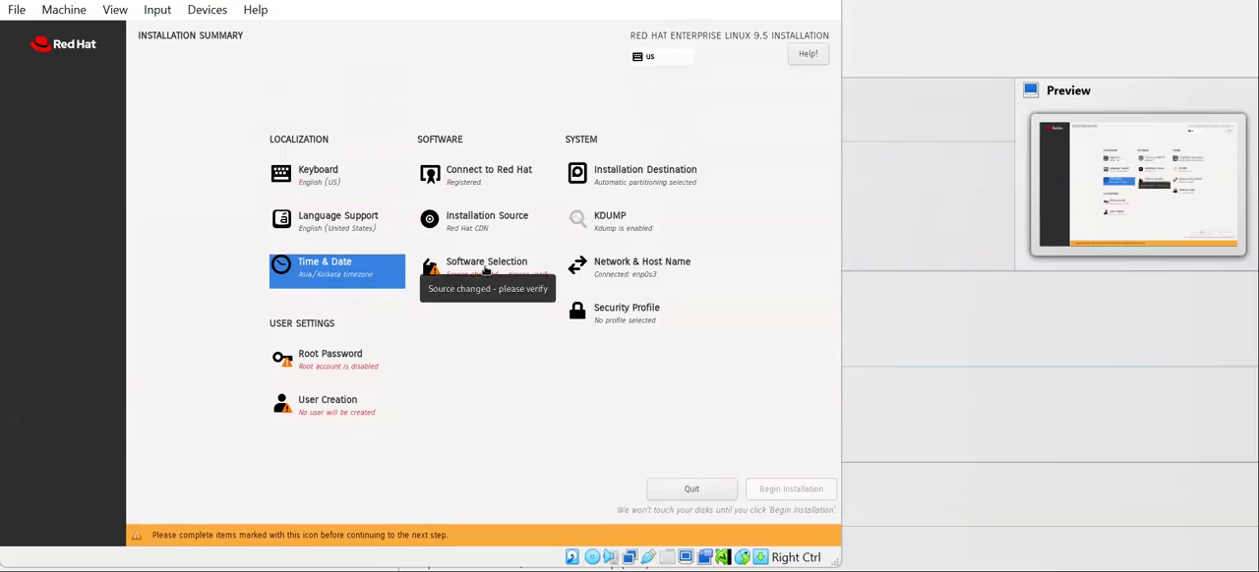
{"action": "left_click", "coordinate": [485, 270]}
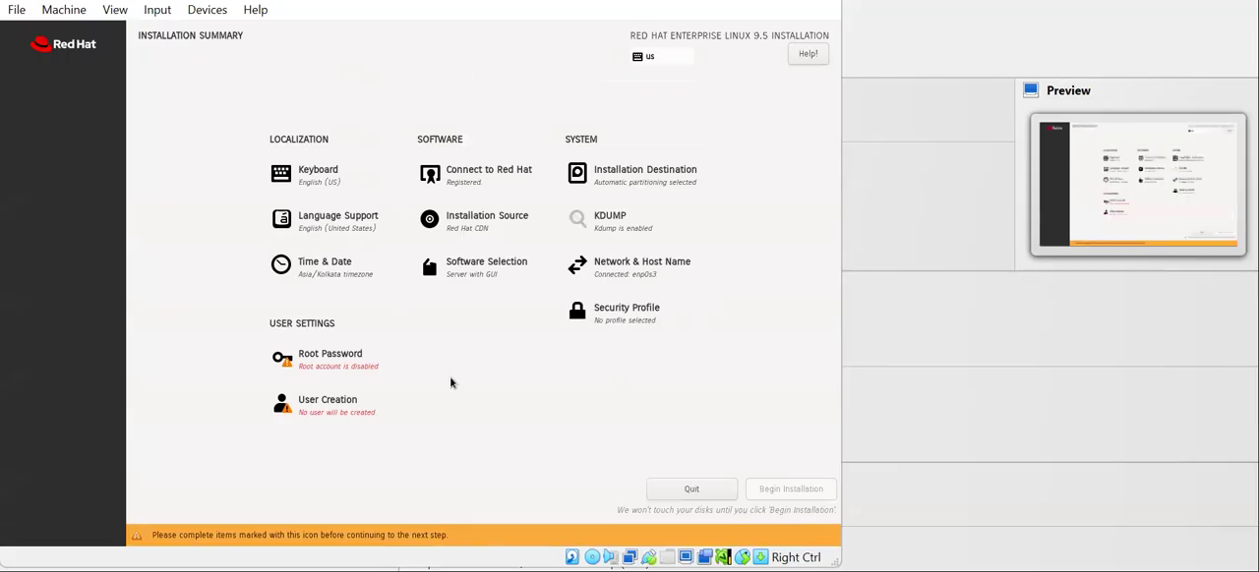
Step: Enter and confirm the root password, keep password-based root SSH login disabled, and accept the weak password
{"action": "left_click", "coordinate": [318, 371]}
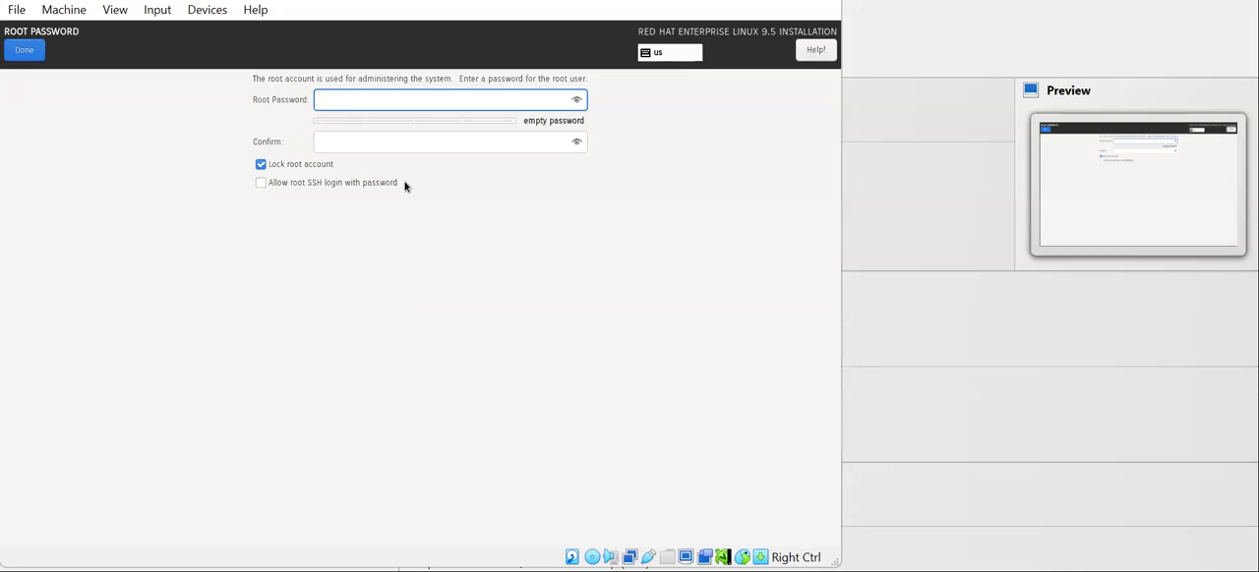
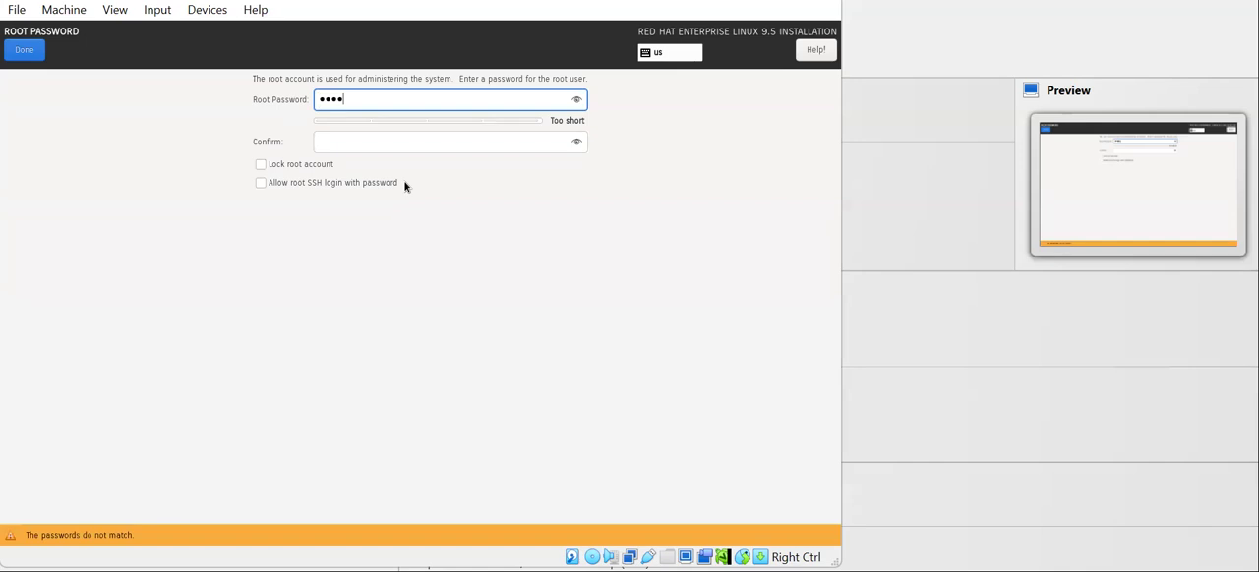
{"action": "key", "text": "Tab"}
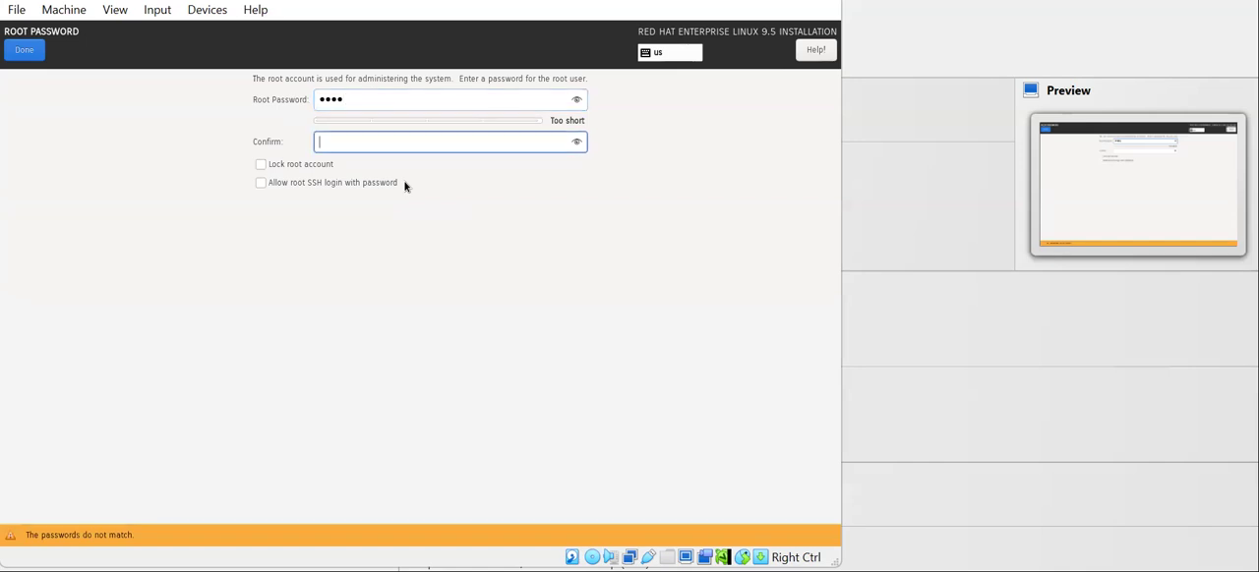
{"action": "type", "text": "••••"}
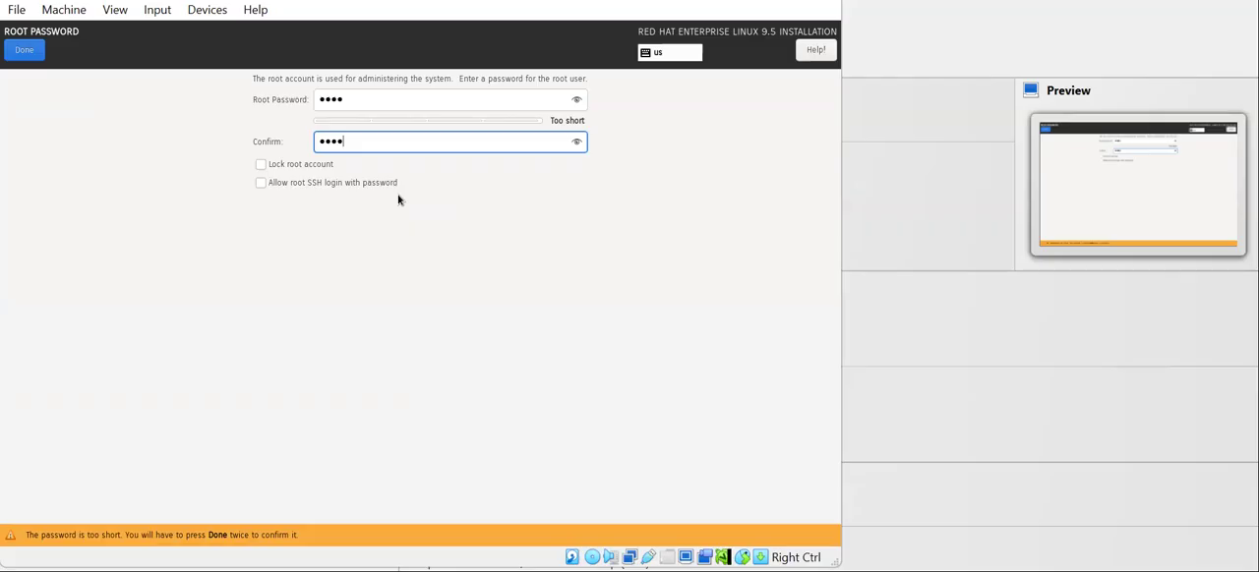
{"action": "left_click", "coordinate": [260, 183]}
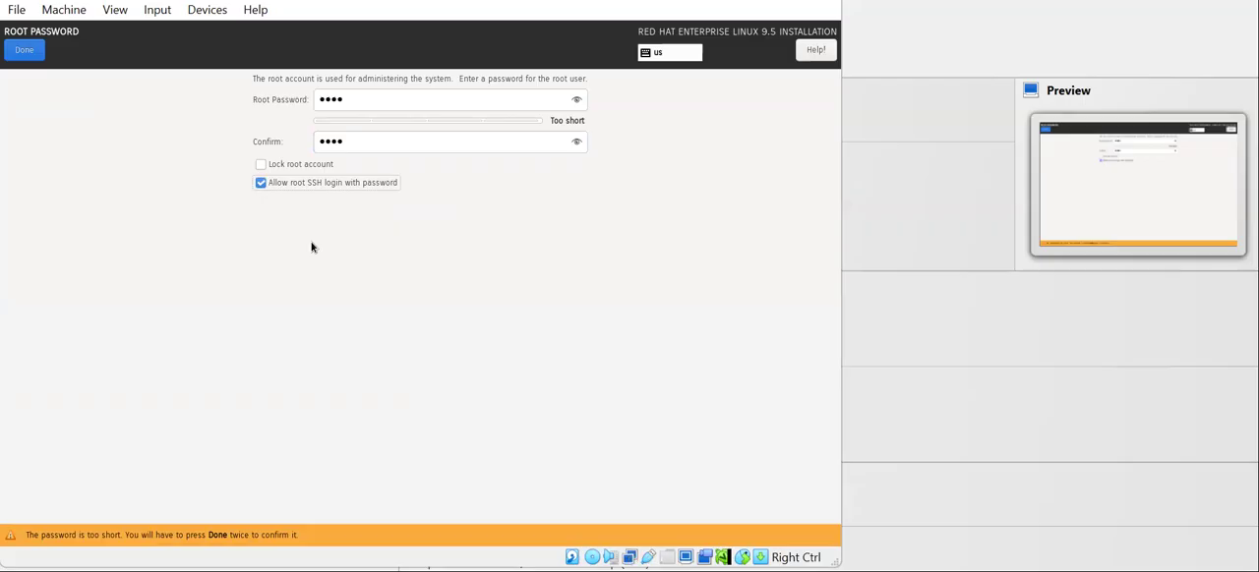
{"action": "left_click", "coordinate": [332, 185]}
{"action": "left_click", "coordinate": [25, 51]}
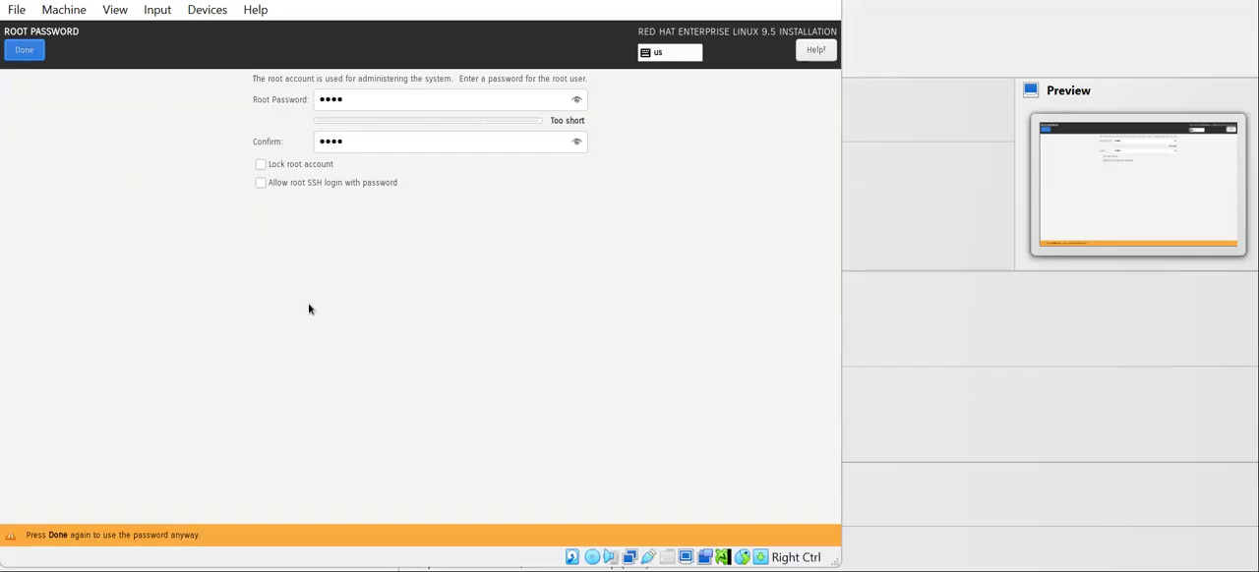
{"action": "left_click", "coordinate": [35, 53]}
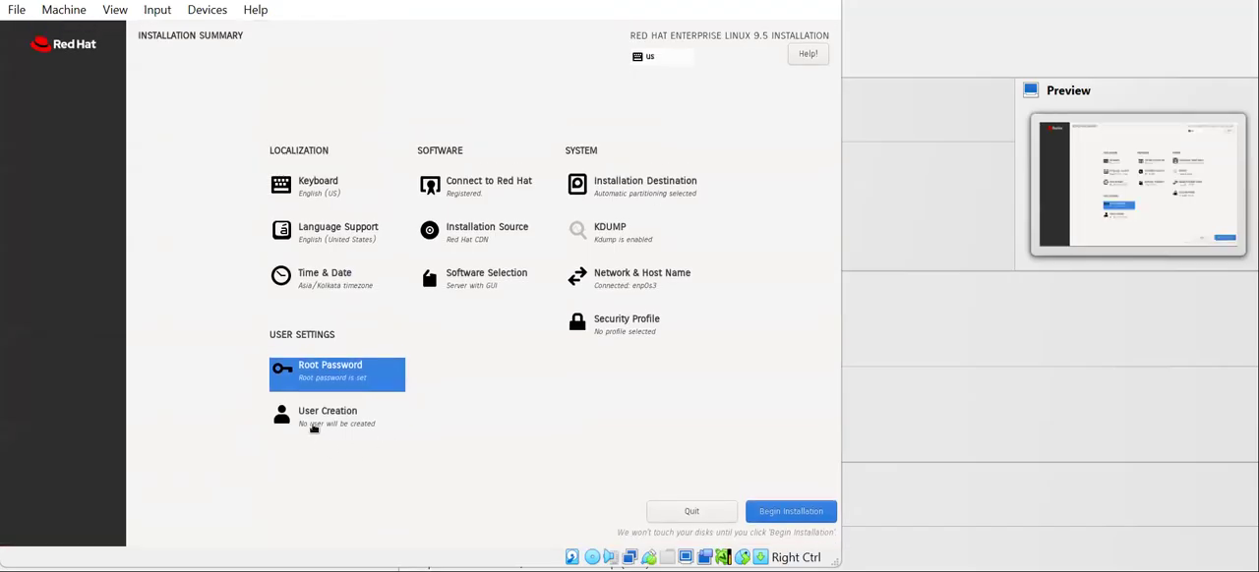
Step: Create an administrator user with a full name and a confirmed account password, accepting the weak password
{"action": "left_click", "coordinate": [313, 428]}
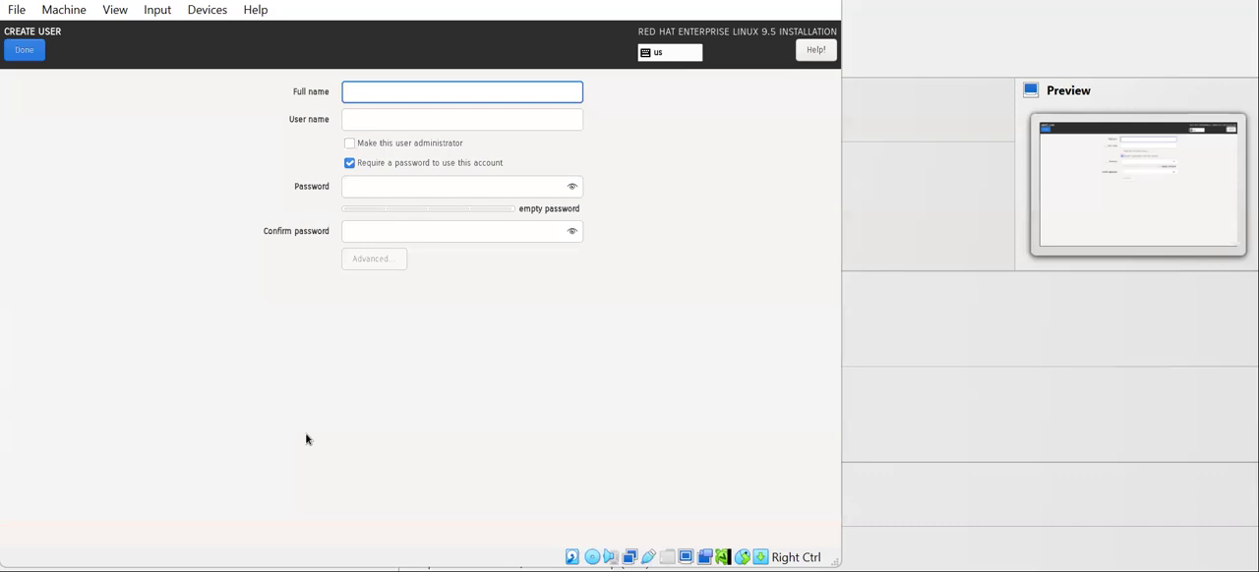
{"action": "type", "text": "raman"}
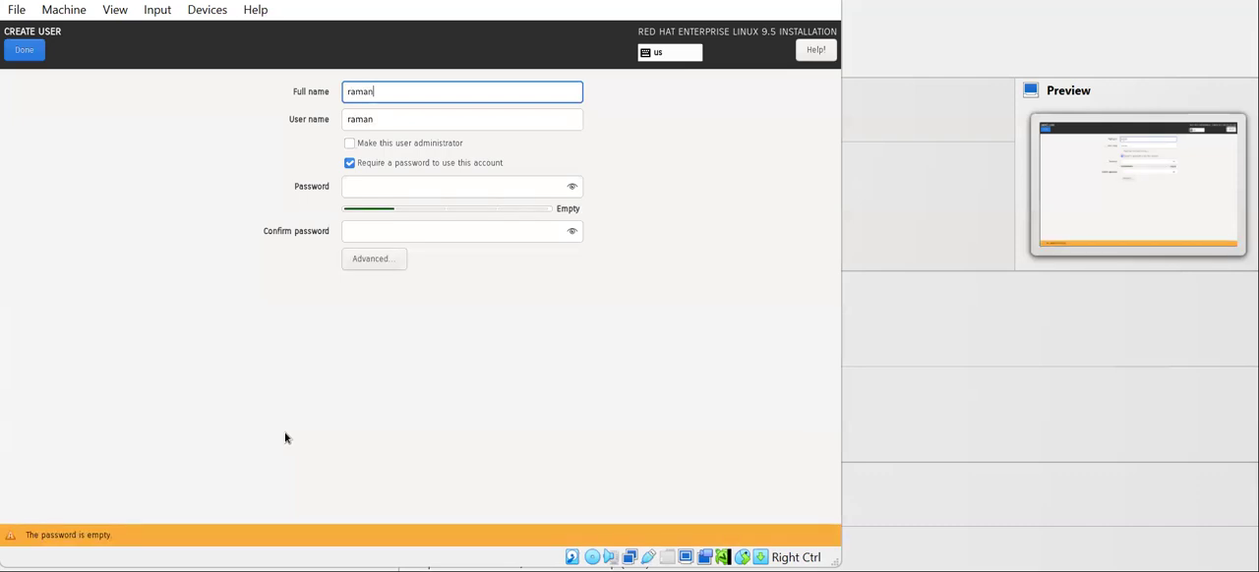
{"action": "left_click", "coordinate": [364, 146]}
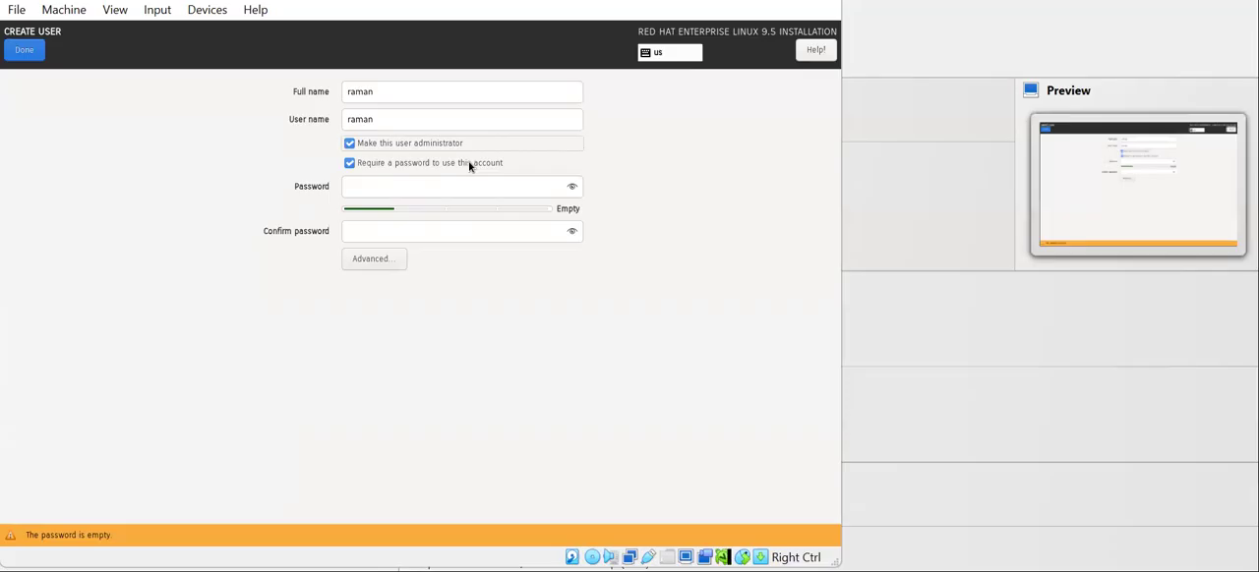
{"action": "left_click", "coordinate": [419, 186]}
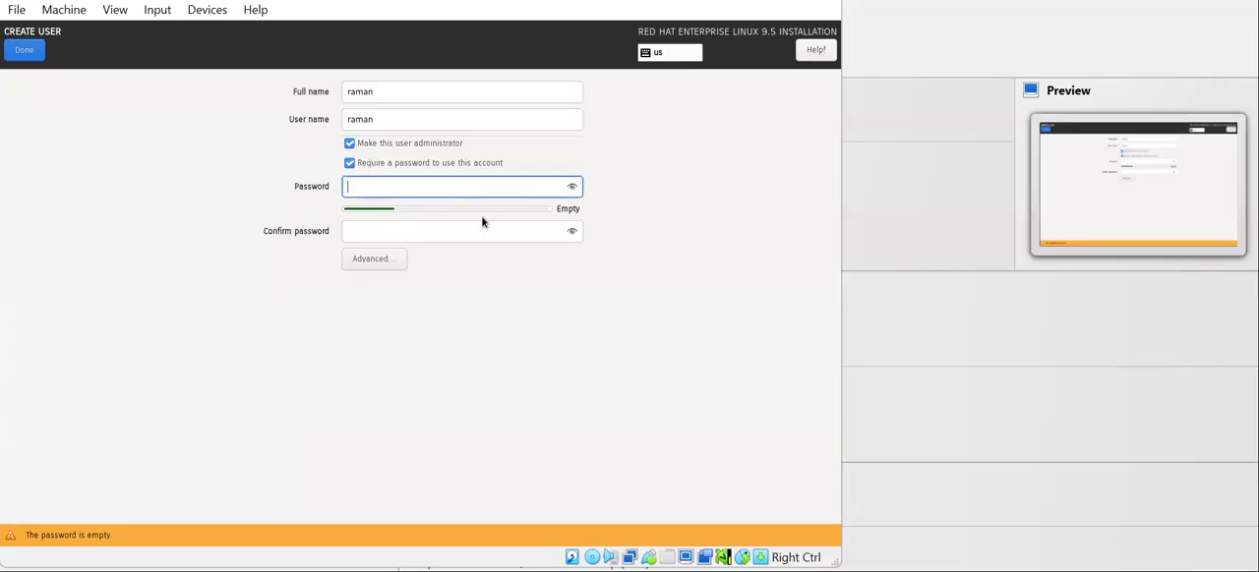
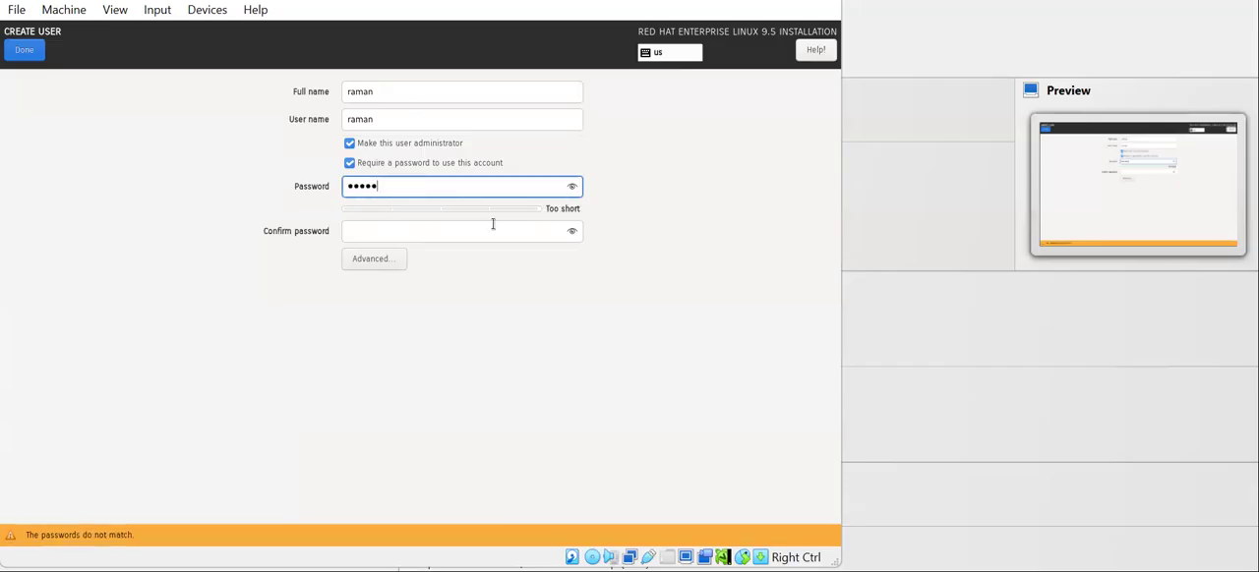
{"action": "left_click", "coordinate": [482, 232]}
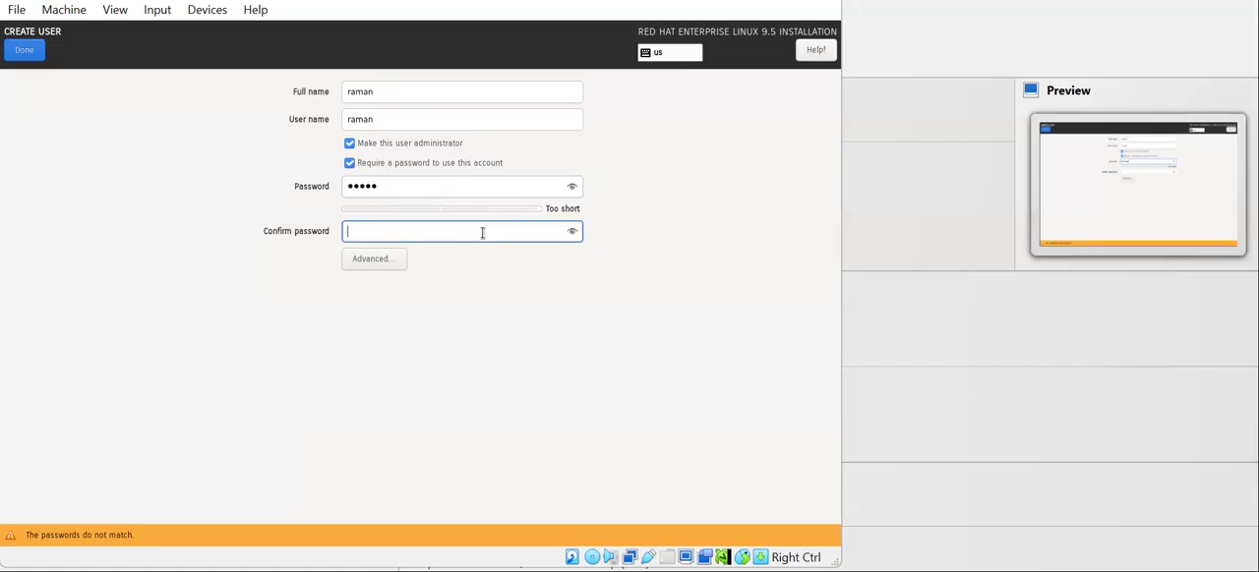
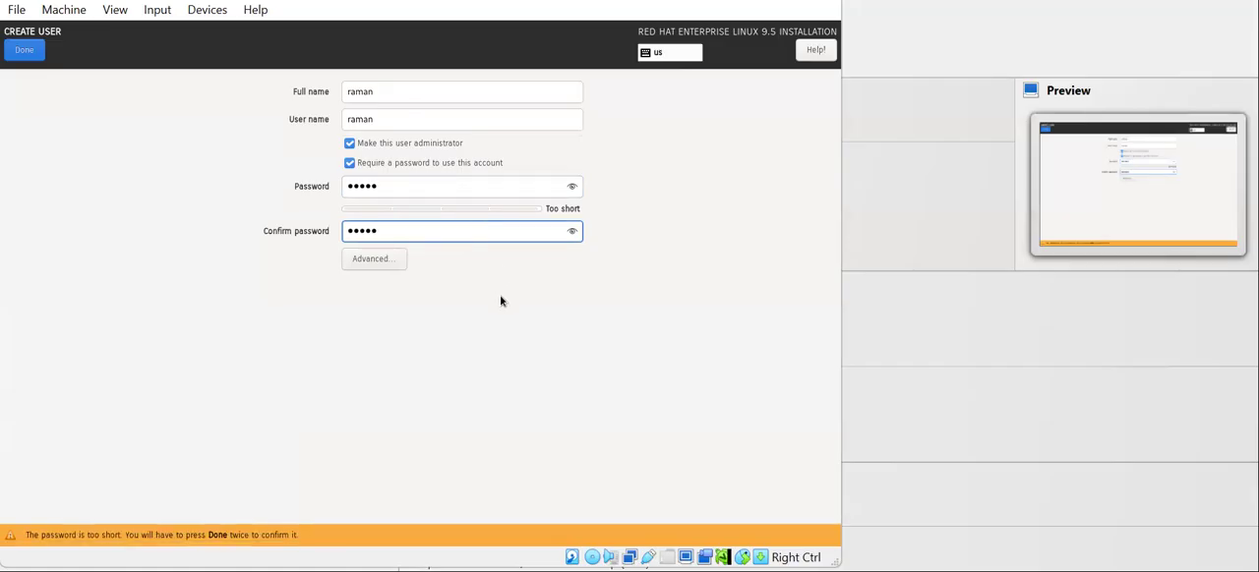
{"action": "left_click", "coordinate": [27, 51]}
{"action": "left_click", "coordinate": [30, 52]}
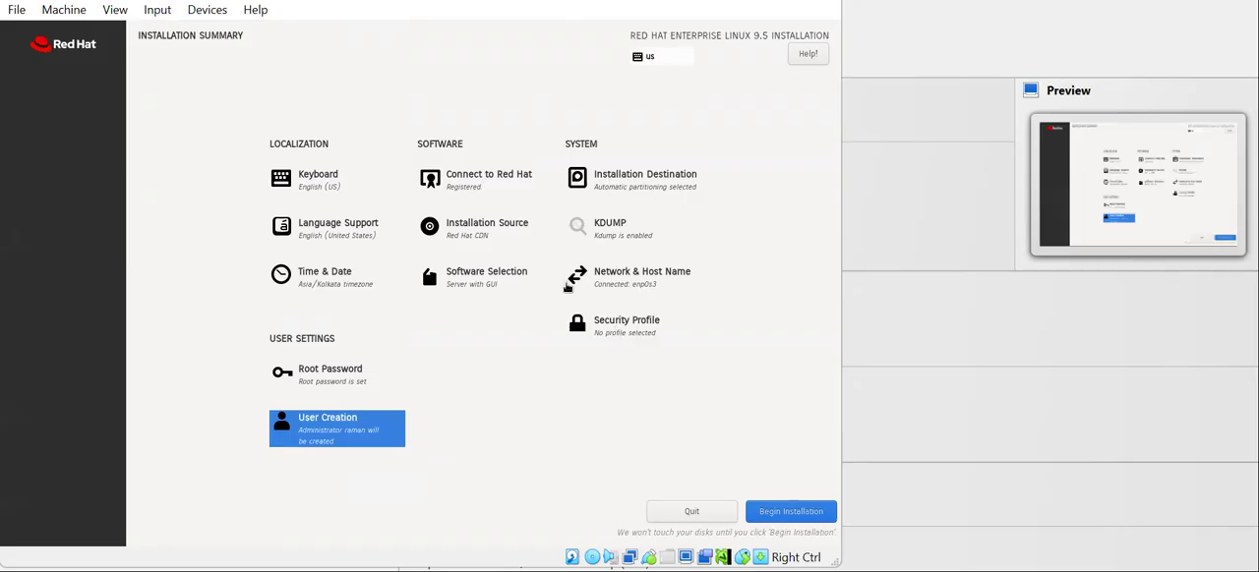
Step: Review the enp0s3 network and host name settings and the available security profiles without selecting a profile
{"action": "left_click", "coordinate": [642, 281]}
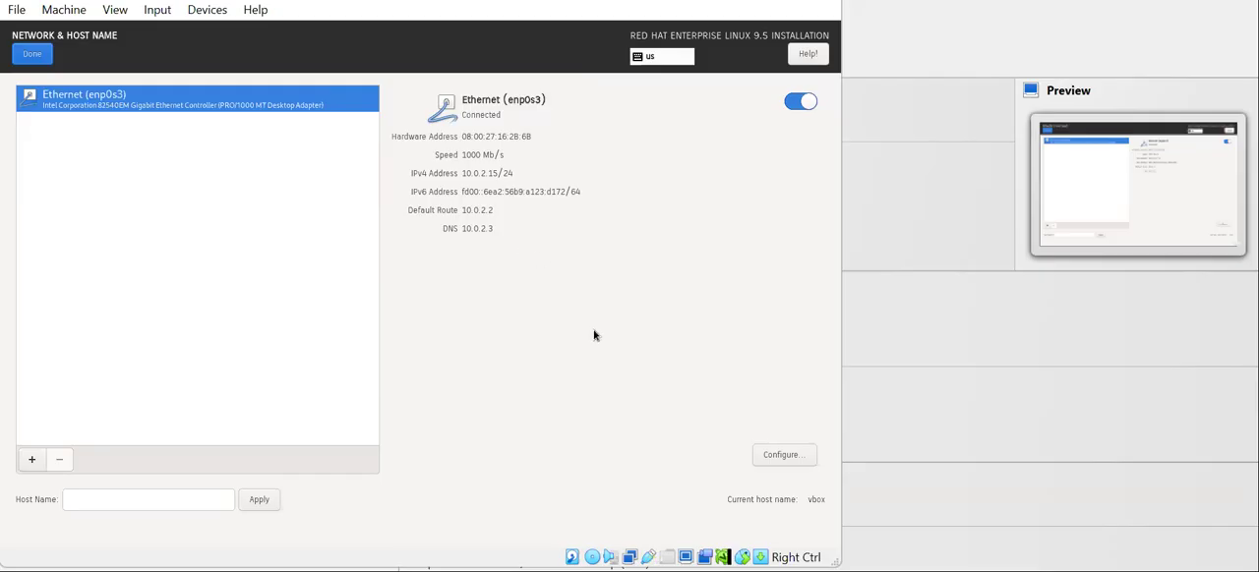
{"action": "left_click", "coordinate": [32, 55]}
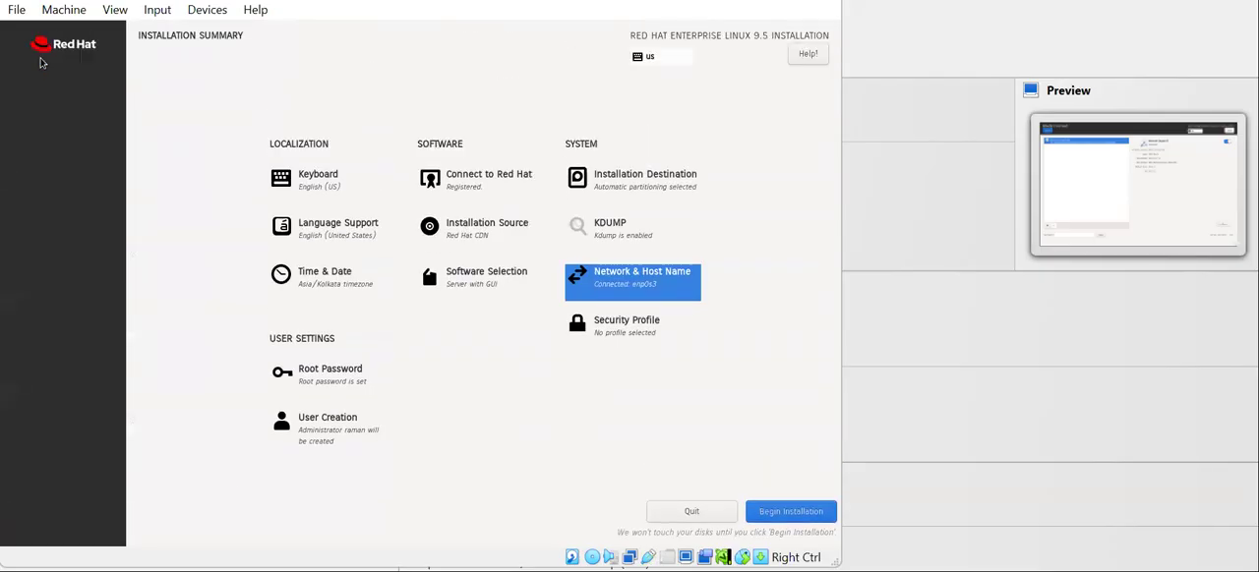
{"action": "left_click", "coordinate": [627, 335]}
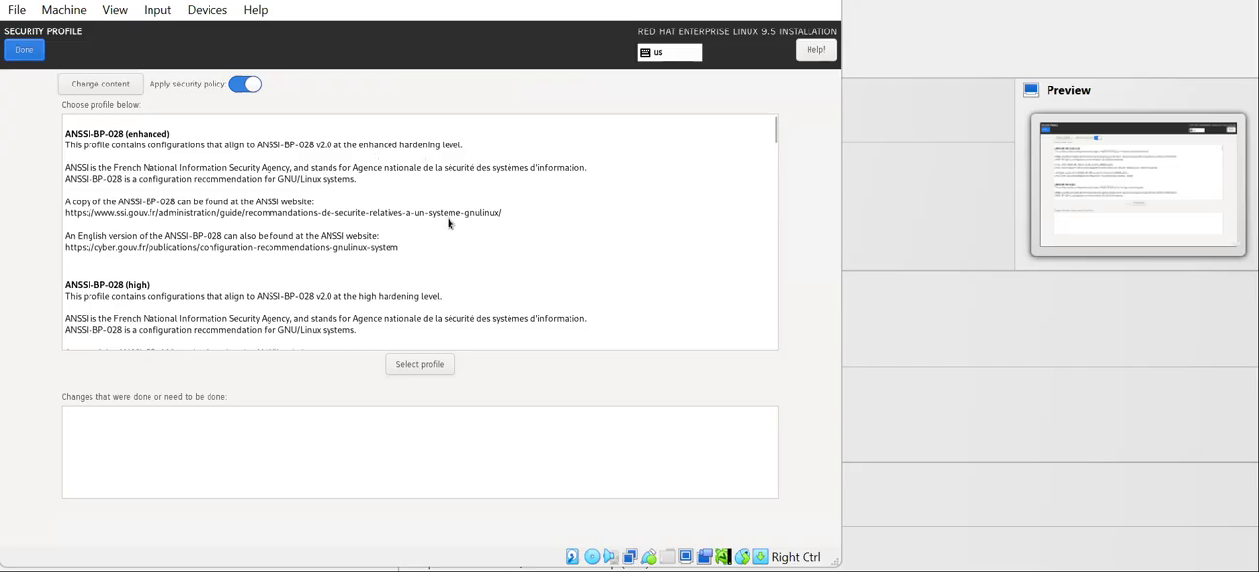
{"action": "scroll", "coordinate": [446, 224], "scroll_direction": "down", "scroll_amount": 2}
{"action": "scroll", "coordinate": [444, 227], "scroll_direction": "down", "scroll_amount": 8}
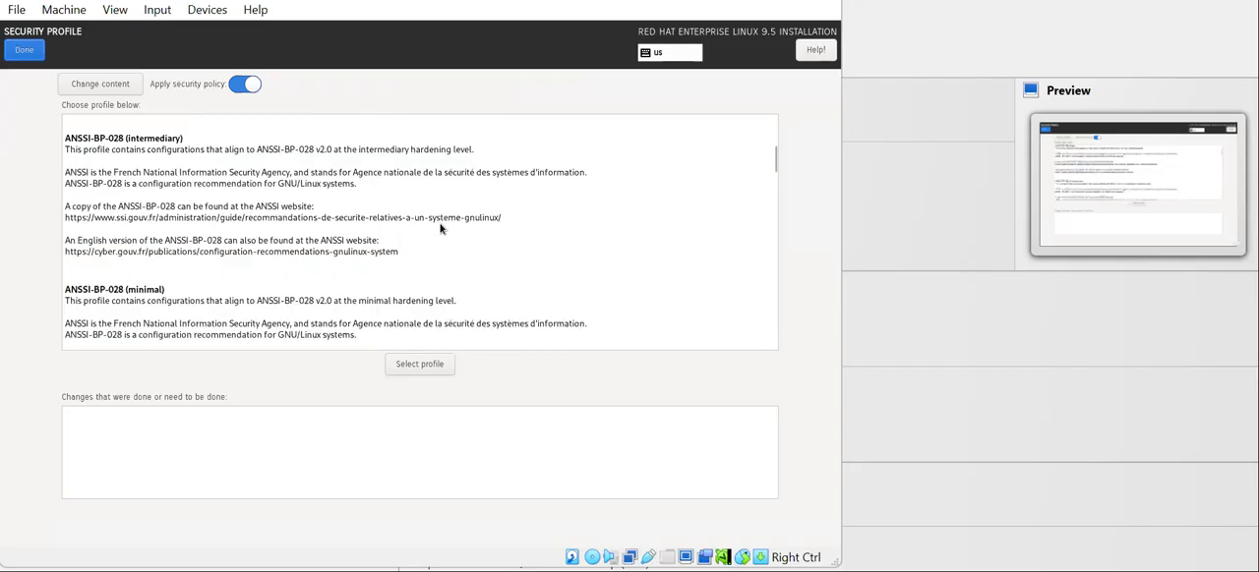
{"action": "scroll", "coordinate": [437, 230], "scroll_direction": "down", "scroll_amount": 4}
{"action": "scroll", "coordinate": [427, 235], "scroll_direction": "down", "scroll_amount": 10}
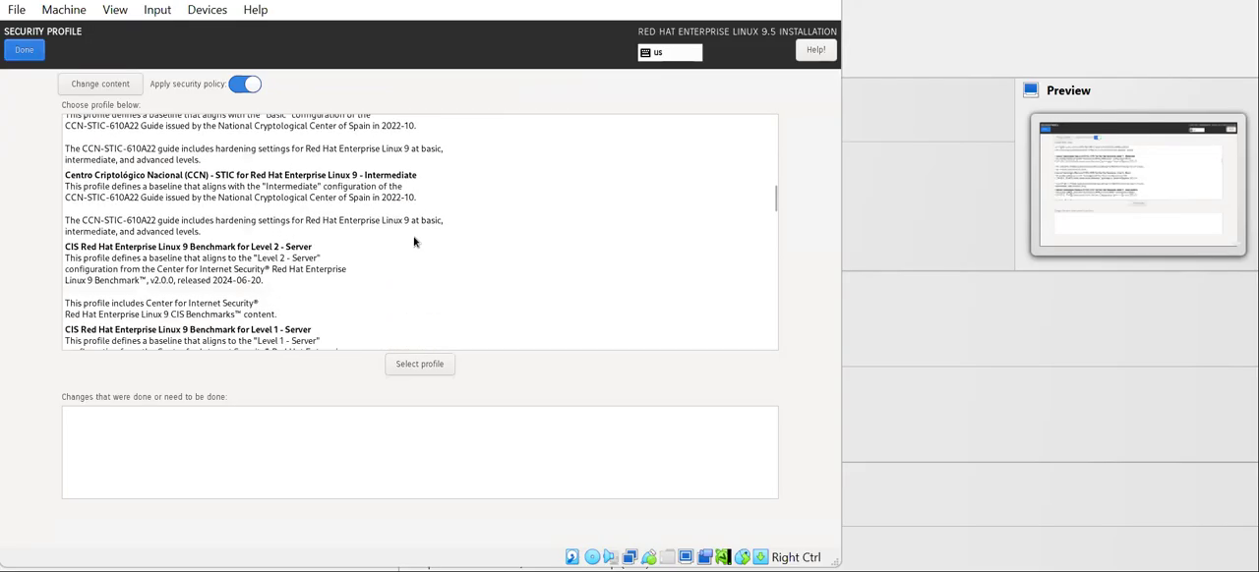
{"action": "scroll", "coordinate": [401, 246], "scroll_direction": "down", "scroll_amount": 3}
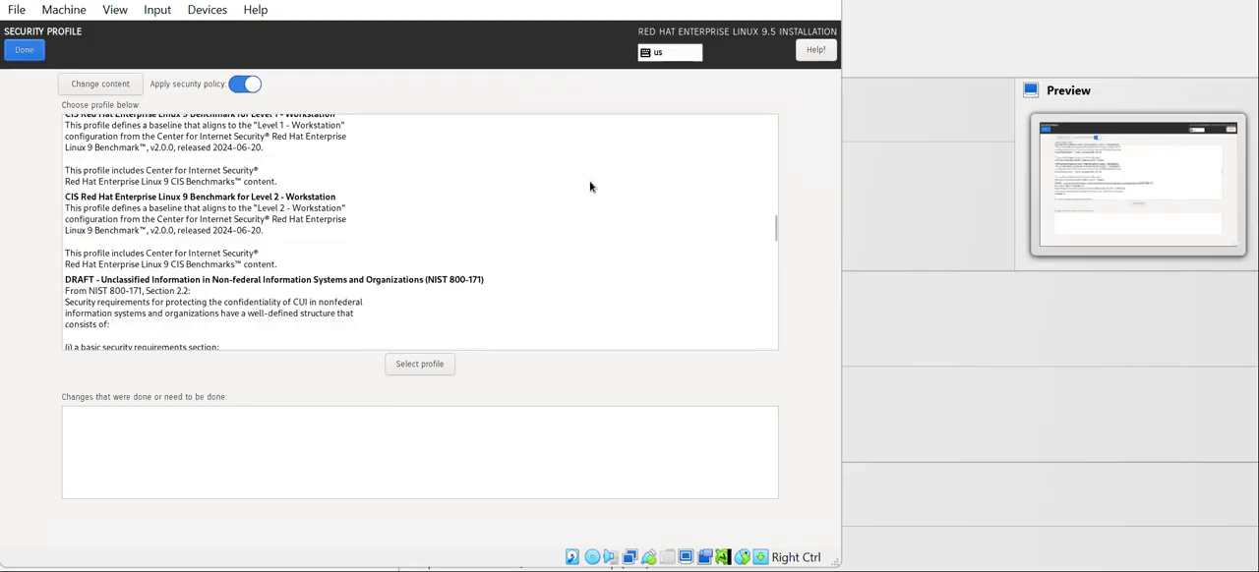
{"action": "left_click", "coordinate": [27, 54]}
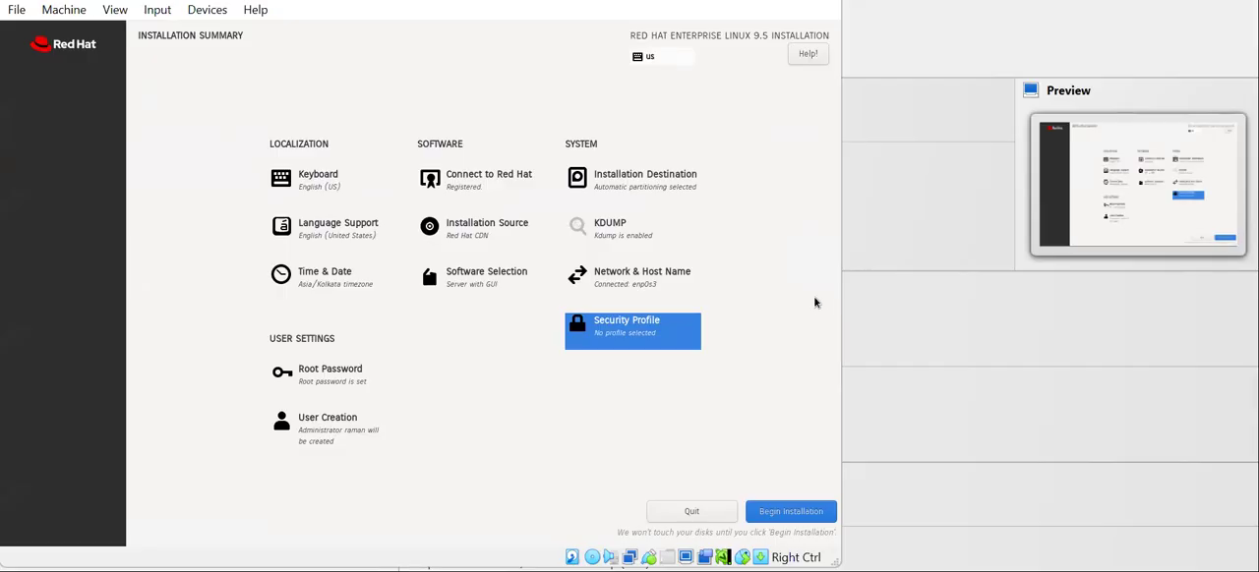
Step: Run the installation and reboot the system on completion, checking the RHEL-9 machine in VirtualBox Manager
{"action": "left_click", "coordinate": [797, 516]}
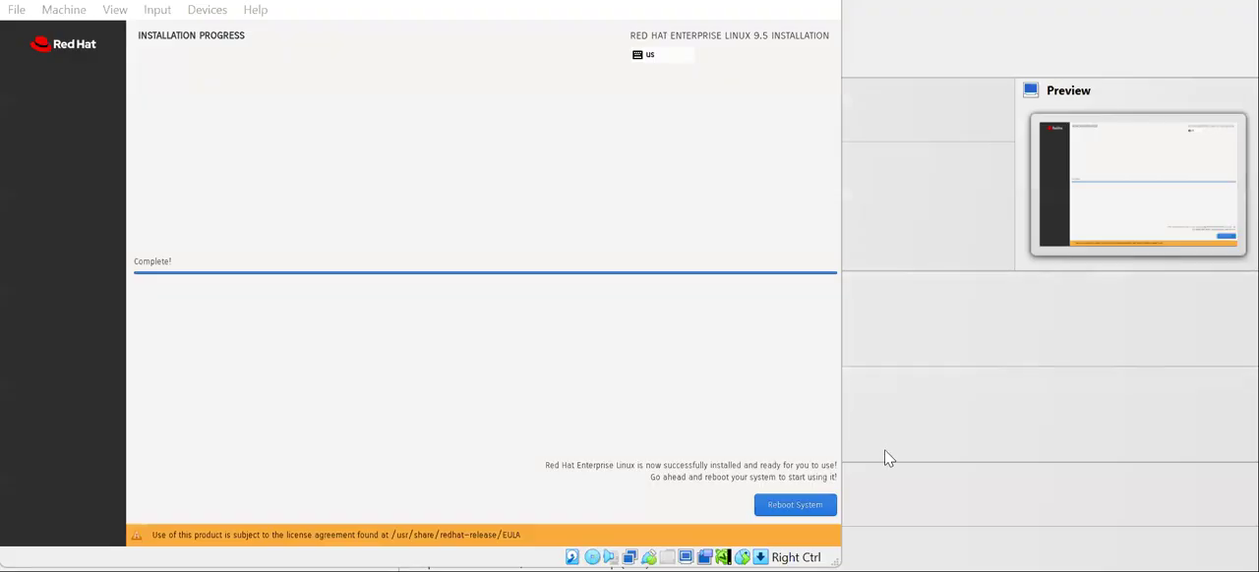
{"action": "left_click", "coordinate": [813, 506]}
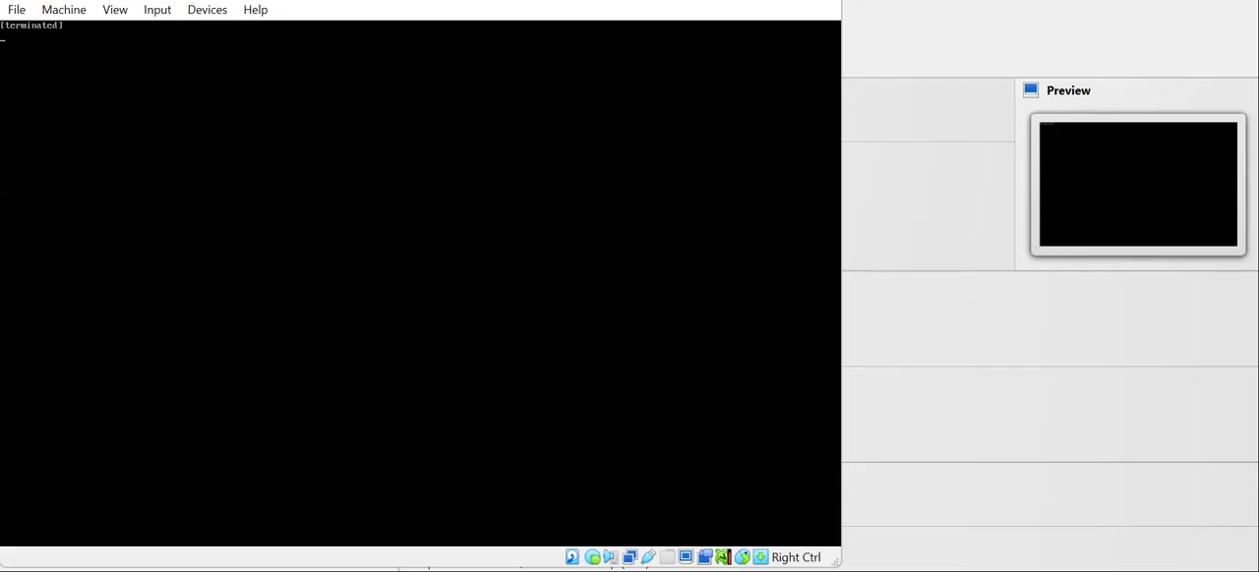
{"action": "left_click", "coordinate": [888, 204]}
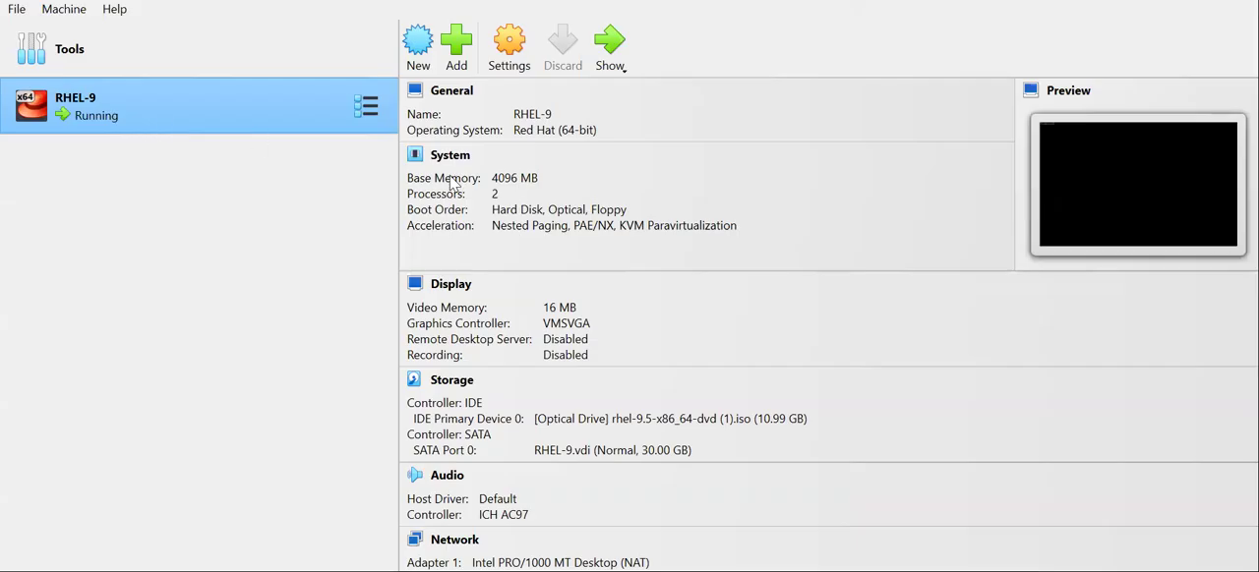
{"action": "key", "text": "alt+Tab"}
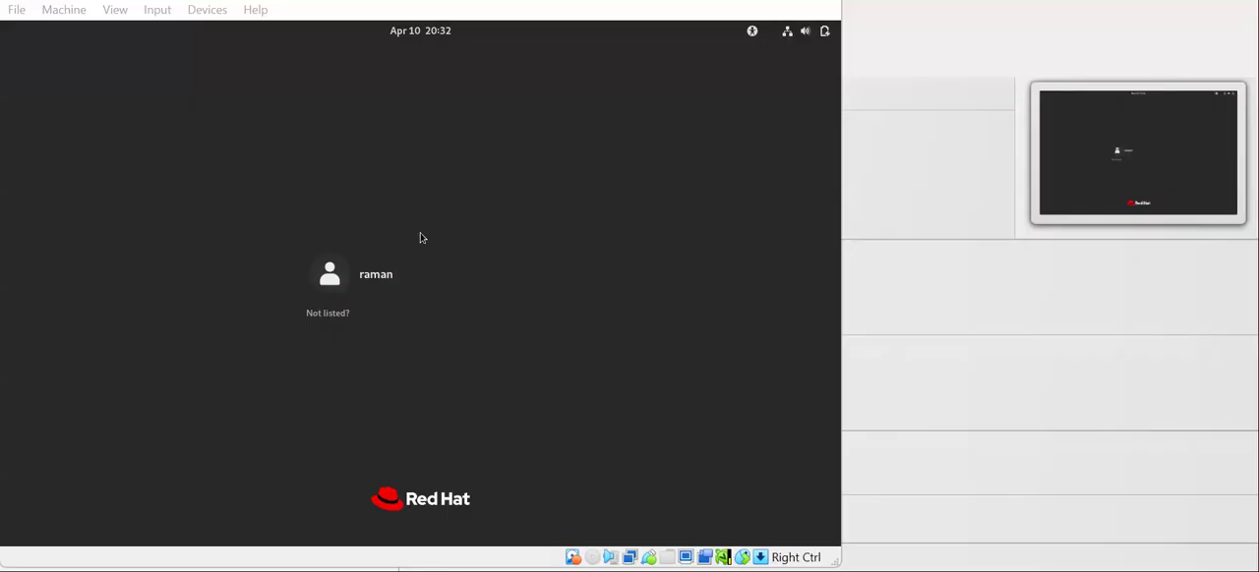
Step: Log in to the created user account with its password and decline the welcome tour
{"action": "left_click", "coordinate": [400, 295]}
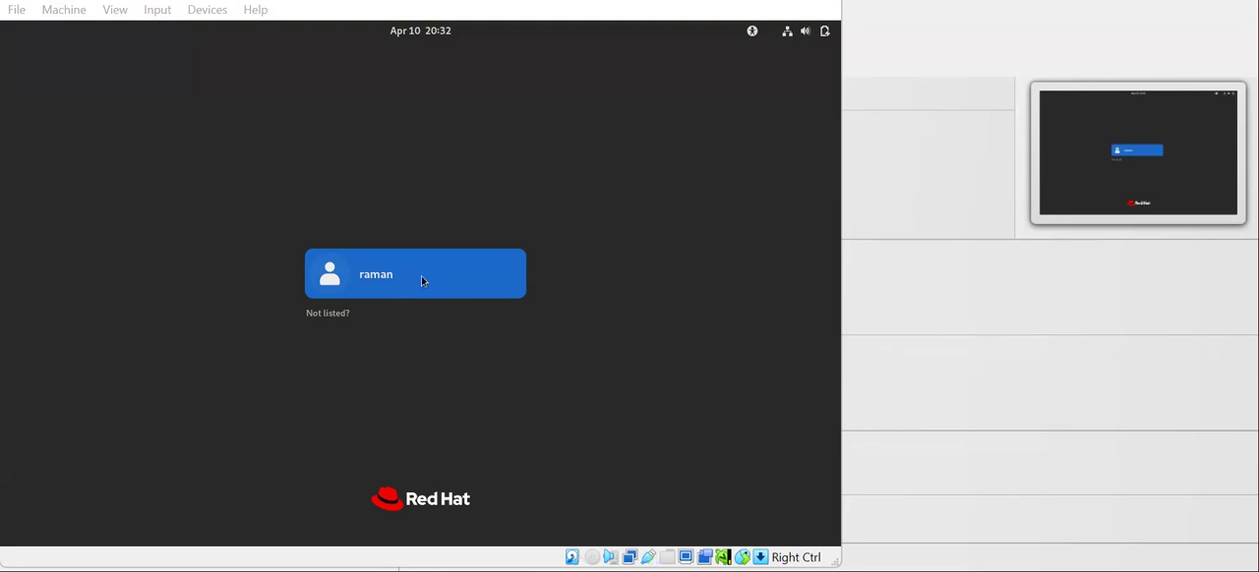
{"action": "left_click", "coordinate": [400, 277]}
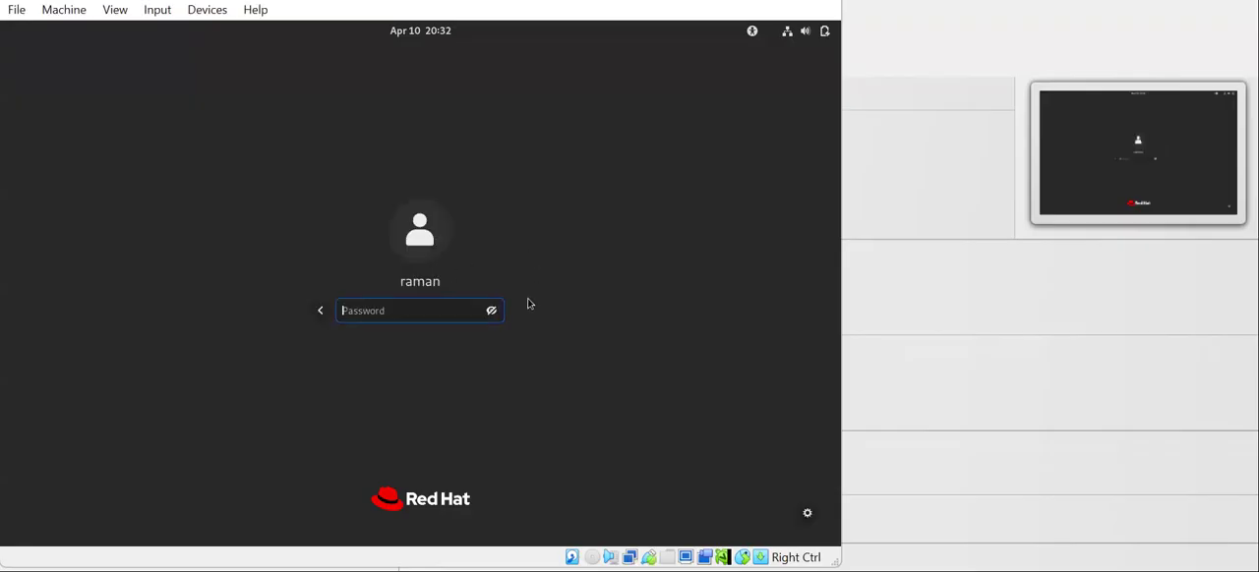
{"action": "type", "text": "•••••"}
{"action": "key", "text": "Return"}
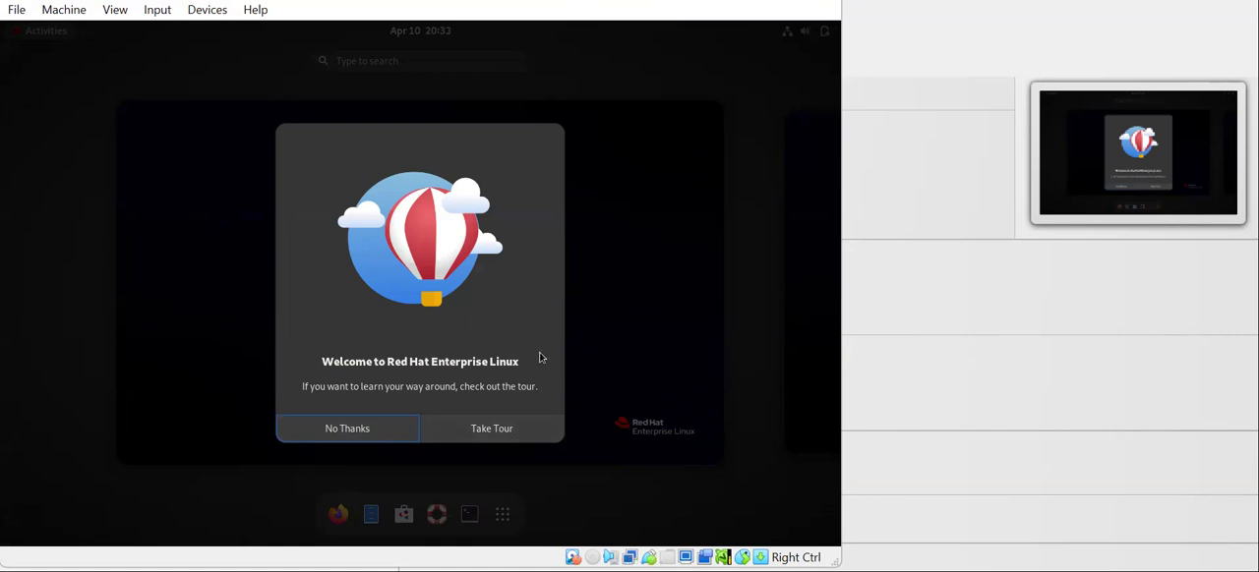
{"action": "left_click", "coordinate": [382, 438]}
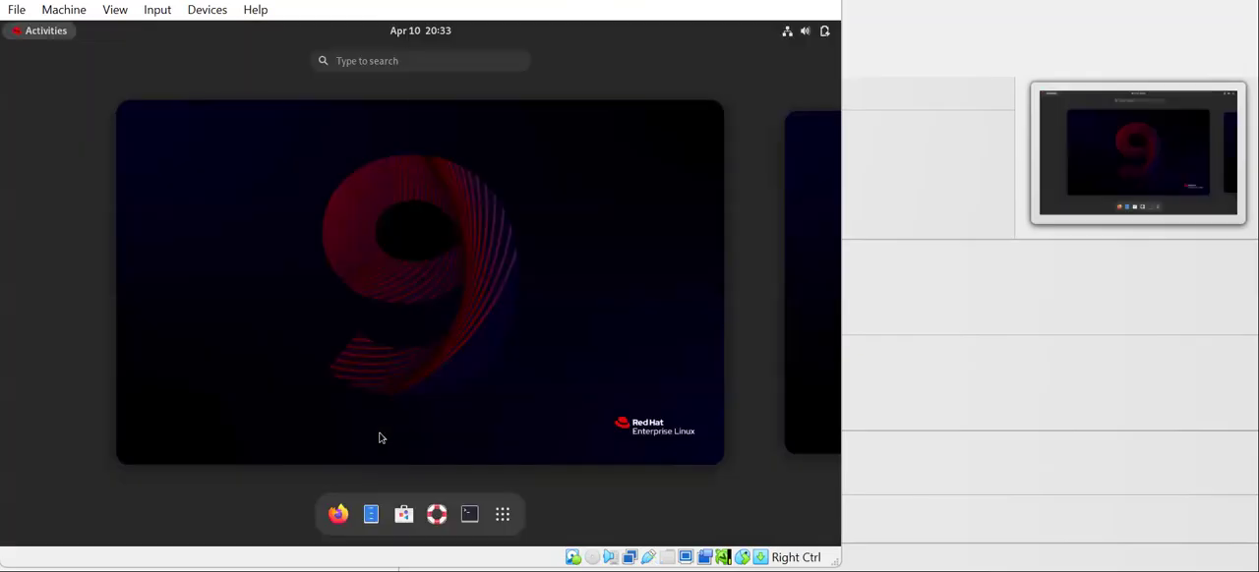